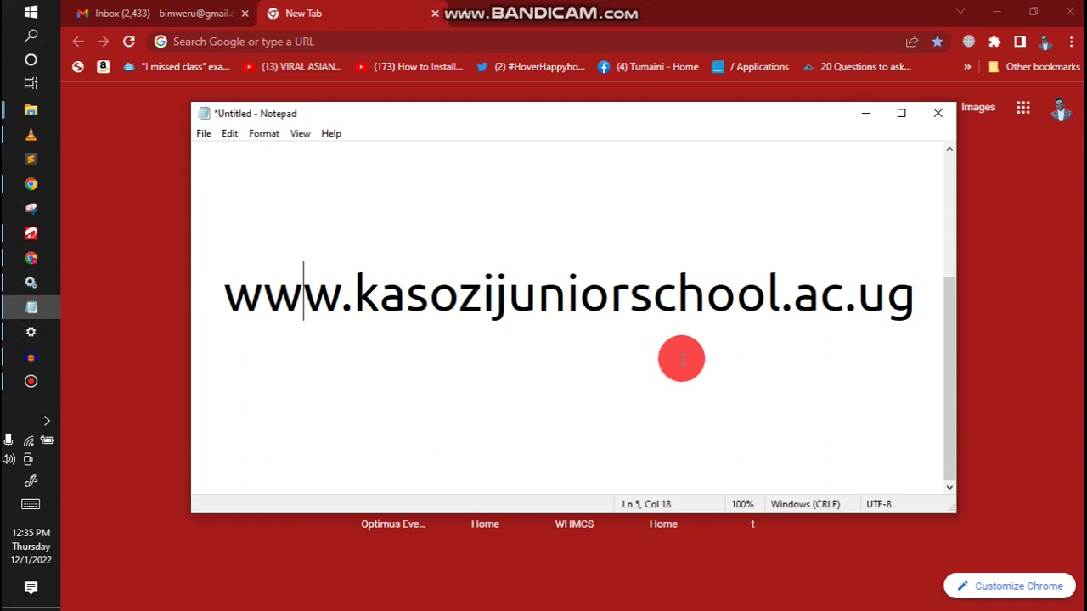
pyautogui.click(580, 308)
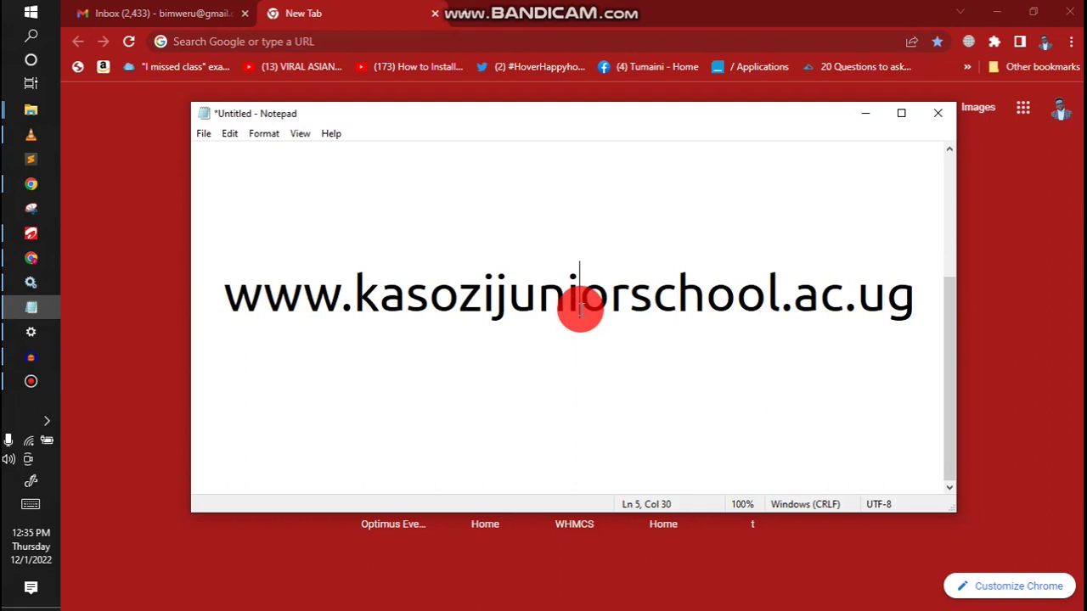
pyautogui.tripleClick(580, 308)
pyautogui.hotkey('ctrl', 'c')
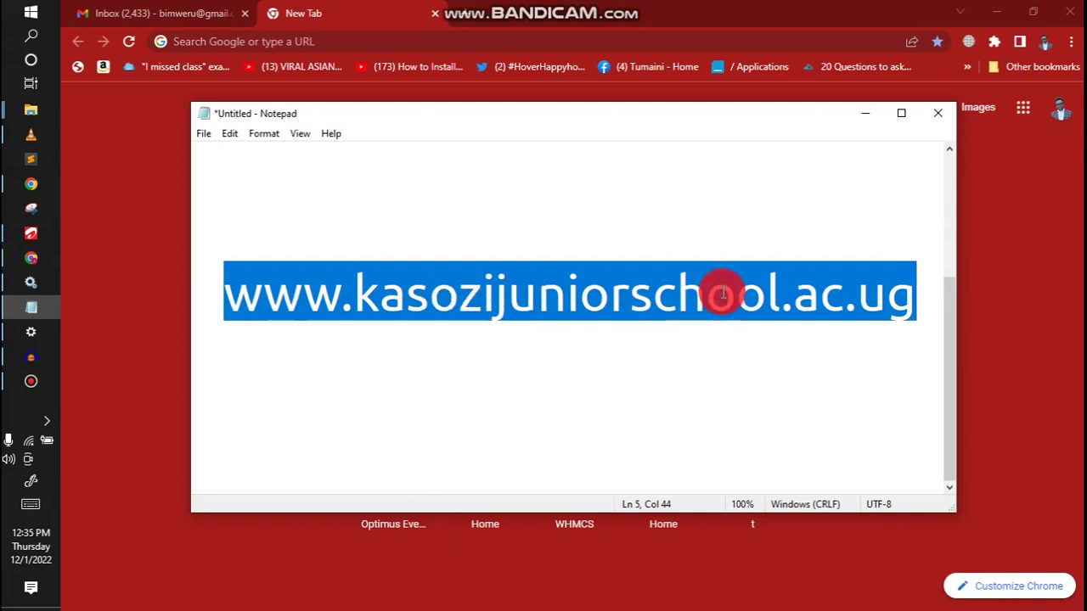
pyautogui.click(317, 41)
pyautogui.hotkey('ctrl', 'v')
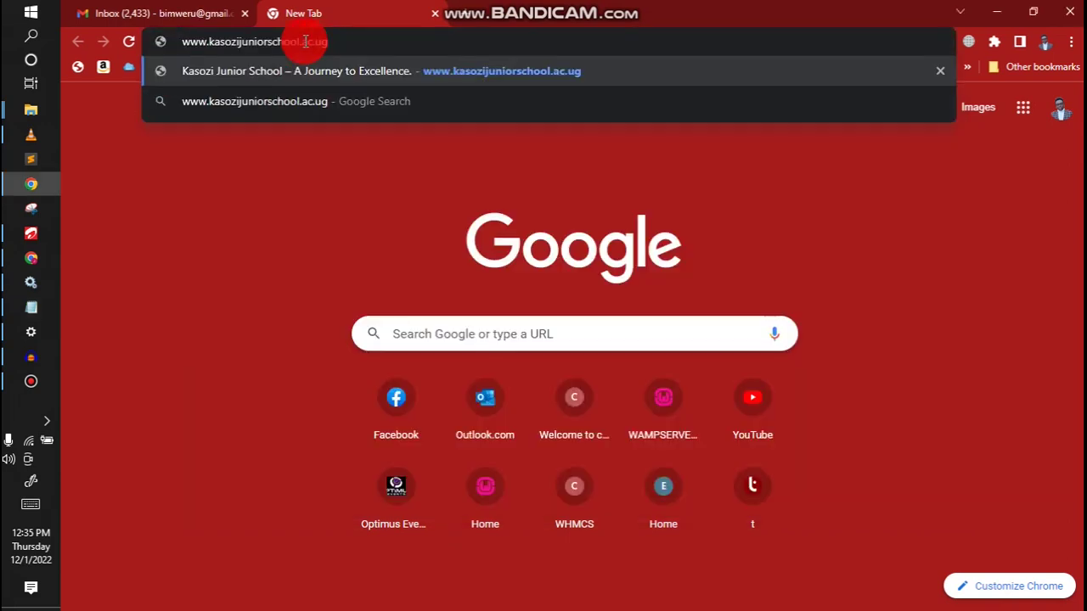
pyautogui.press('Return')
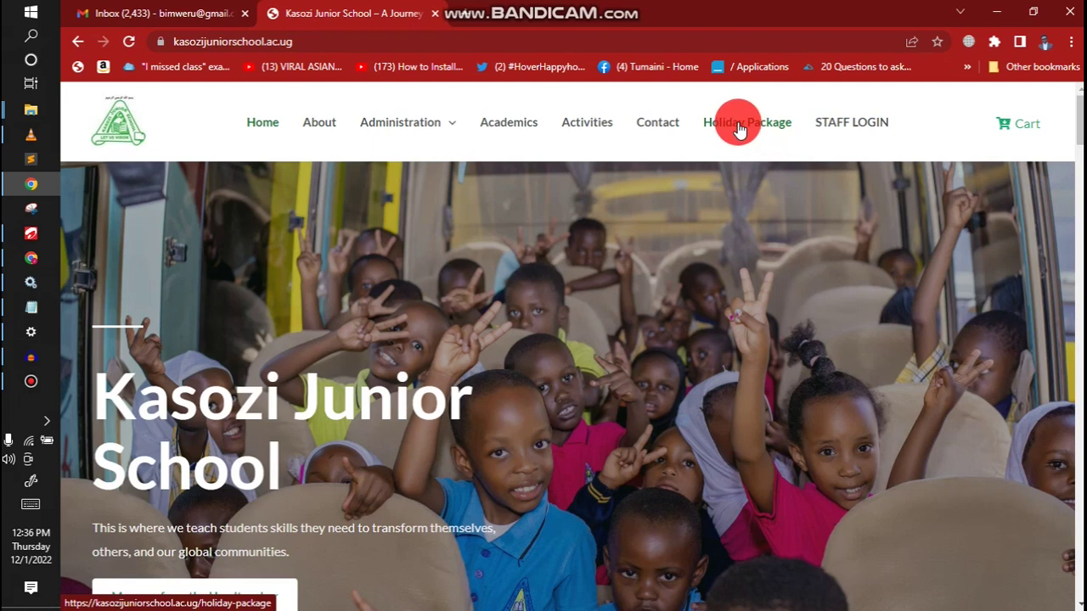
pyautogui.click(739, 128)
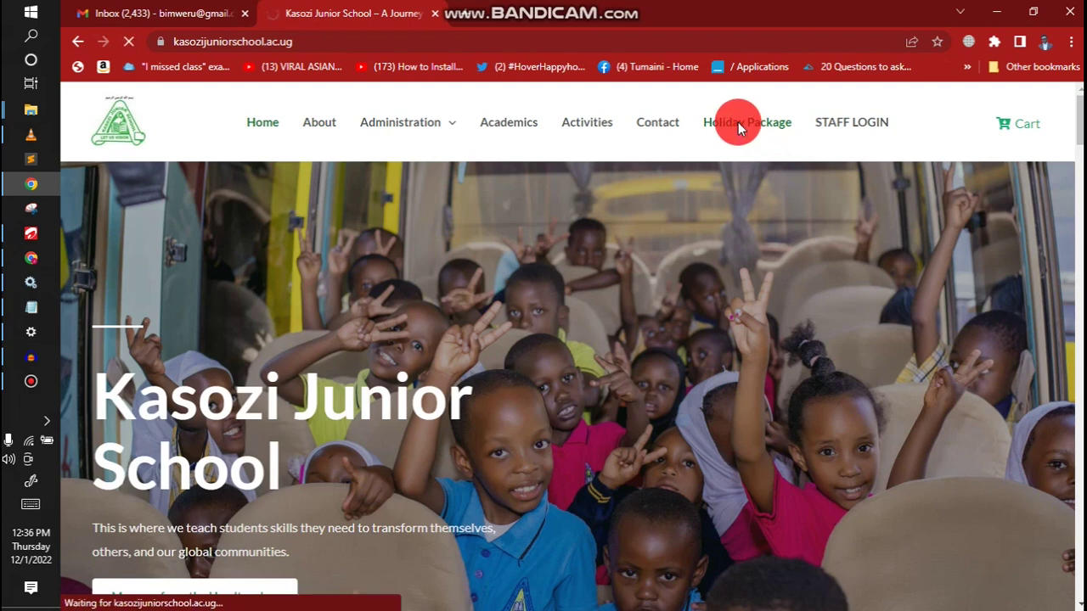
# Add the P1 Holiday Package (UGX 5,000) to the cart and head to the cart
pyautogui.scroll(-1, 646, 306)
pyautogui.scroll(-2, 646, 306)
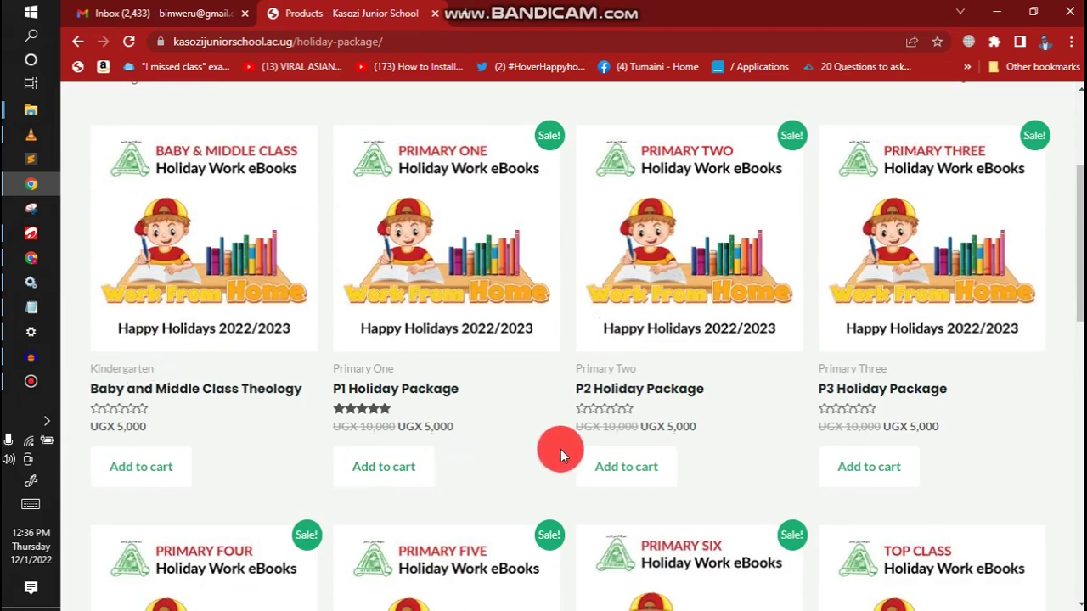
pyautogui.scroll(-2, 560, 455)
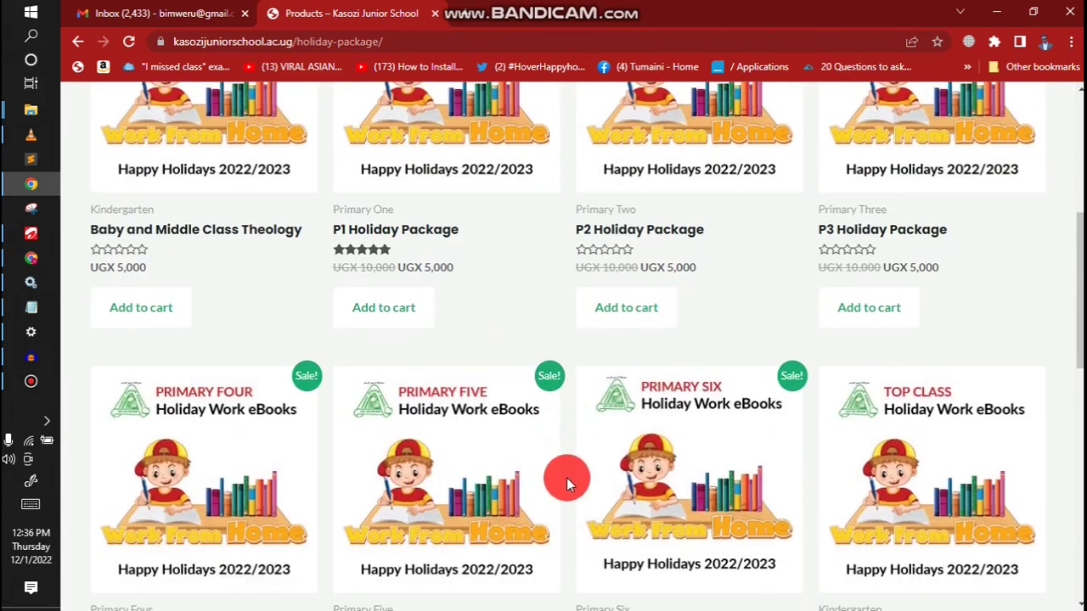
pyautogui.scroll(-1, 566, 477)
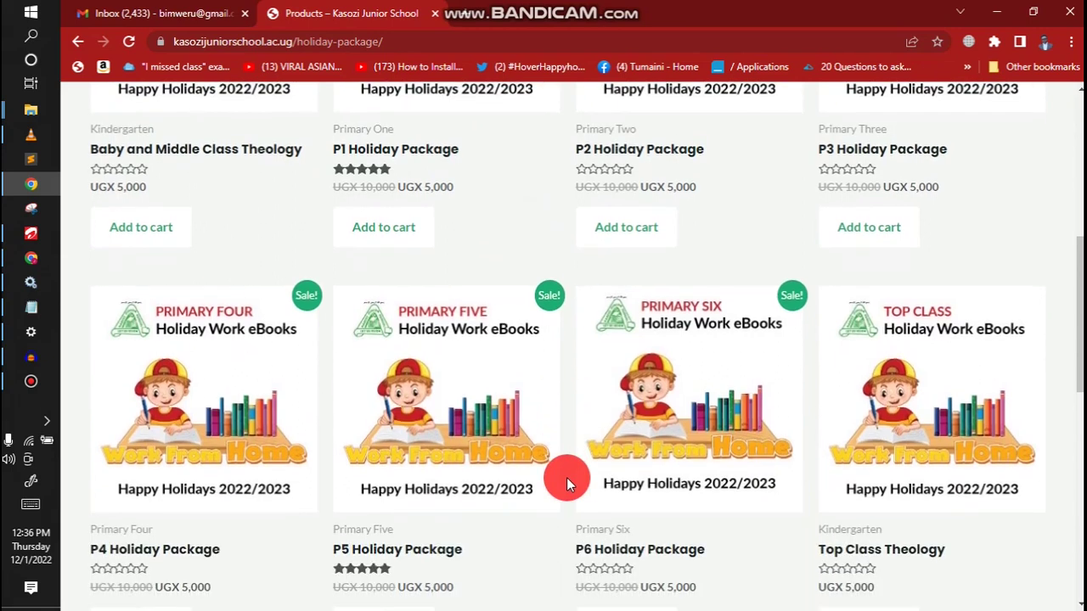
pyautogui.scroll(-3, 566, 477)
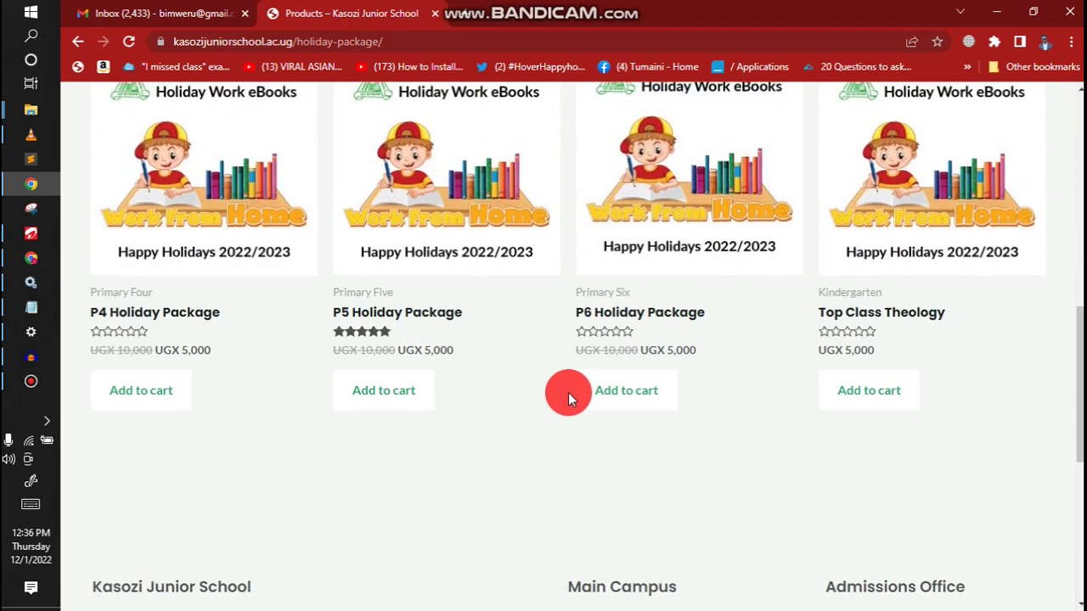
pyautogui.scroll(2, 567, 392)
pyautogui.click(627, 552)
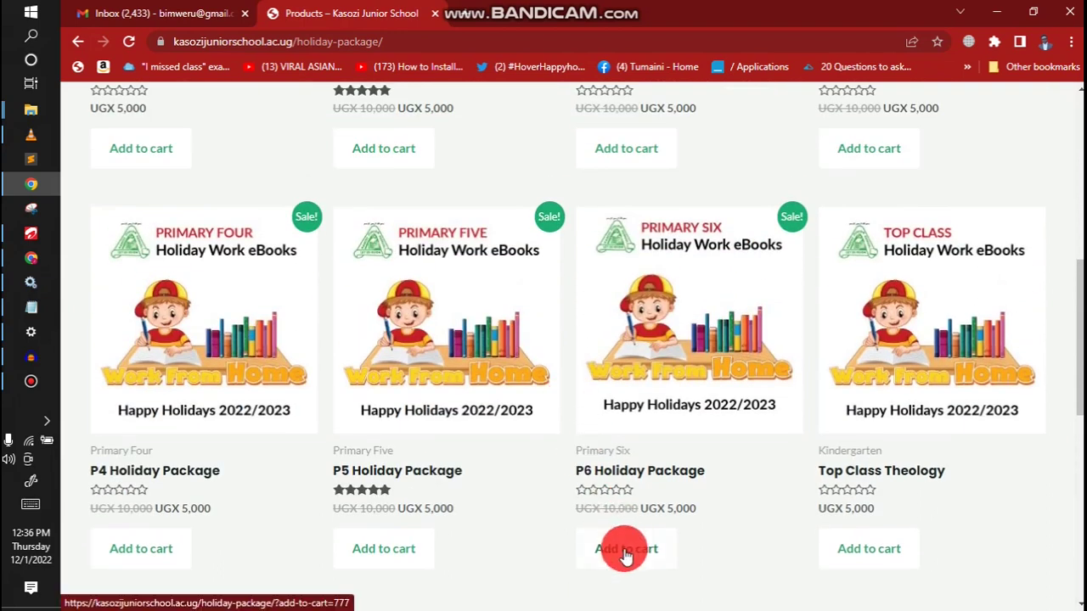
pyautogui.scroll(5, 509, 513)
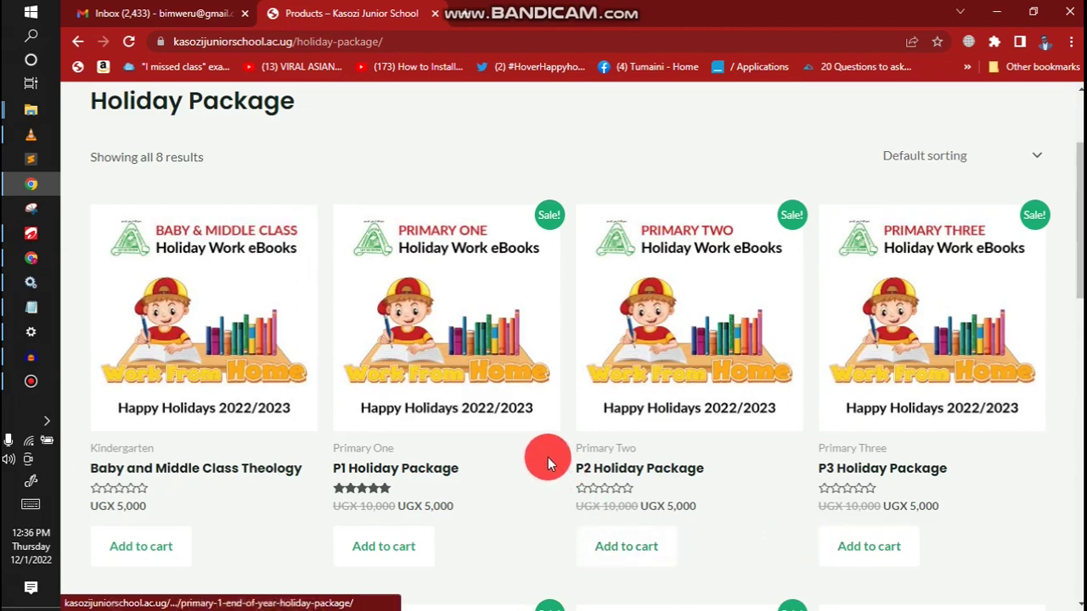
pyautogui.scroll(-2, 546, 454)
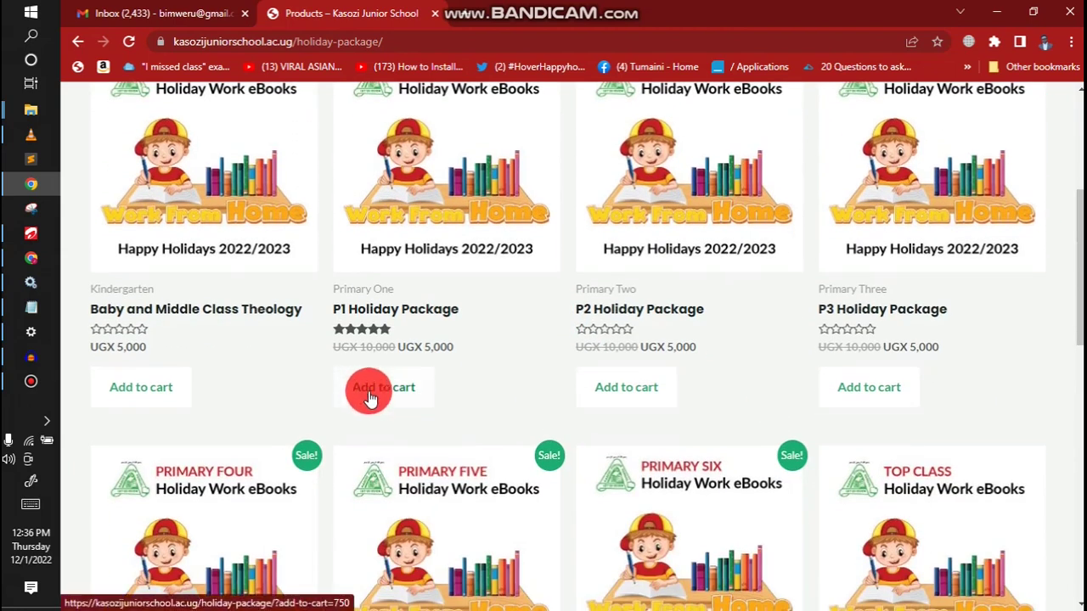
pyautogui.click(369, 398)
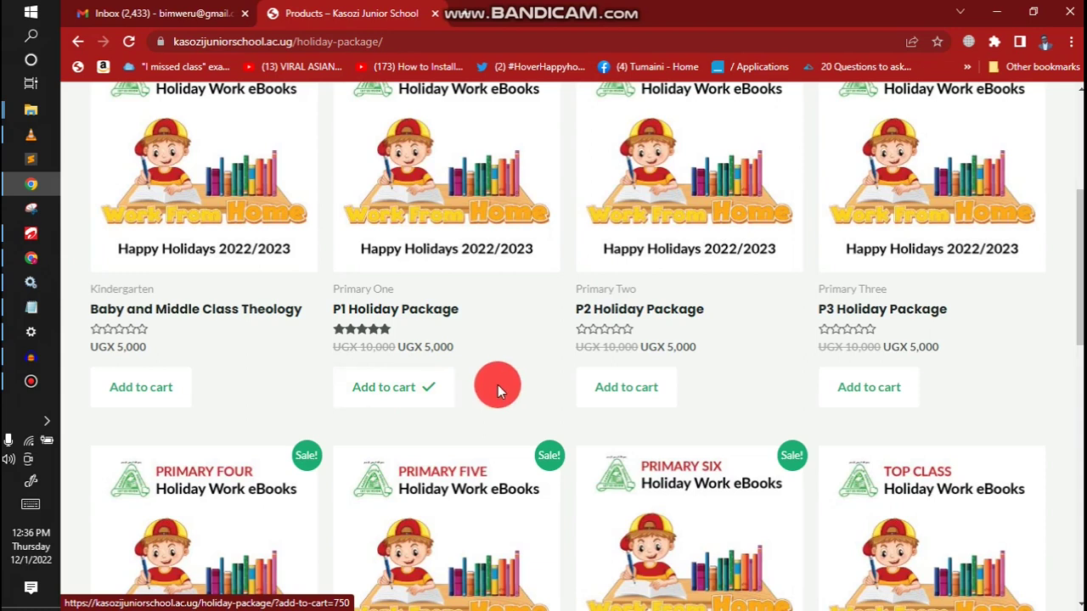
pyautogui.scroll(4, 551, 384)
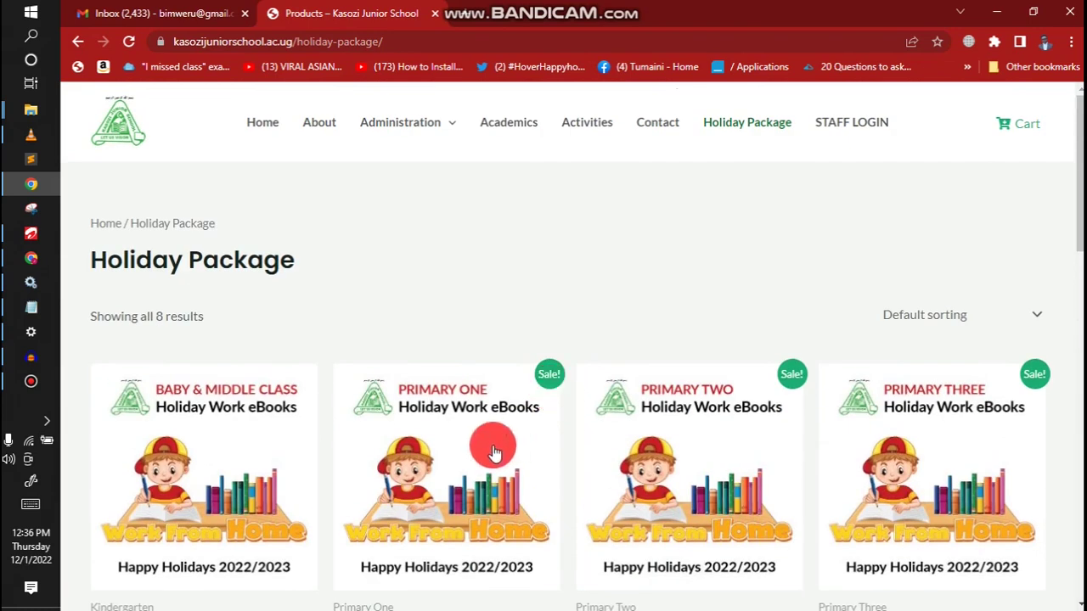
pyautogui.click(1015, 127)
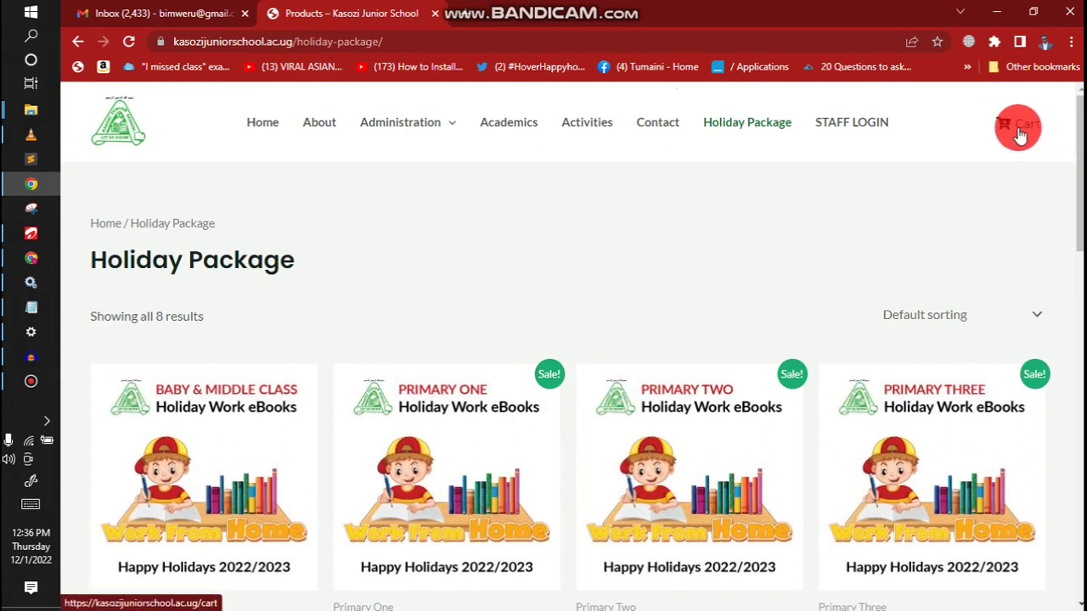
# Raise the P1 Holiday Package quantity to 4 in the cart and update it
pyautogui.click(1018, 132)
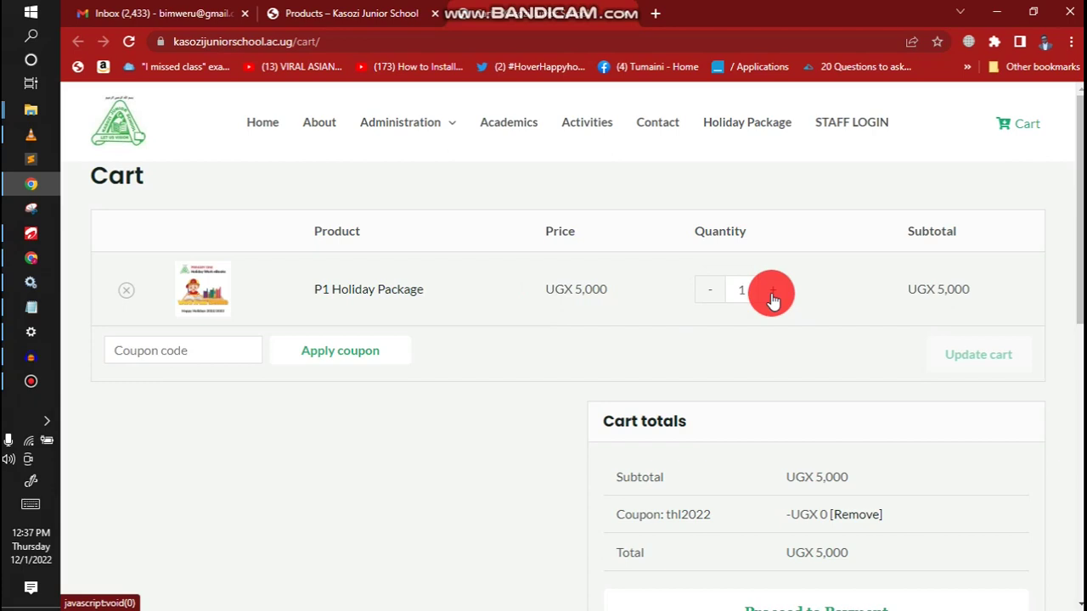
pyautogui.click(772, 296)
pyautogui.click(771, 296)
pyautogui.click(771, 295)
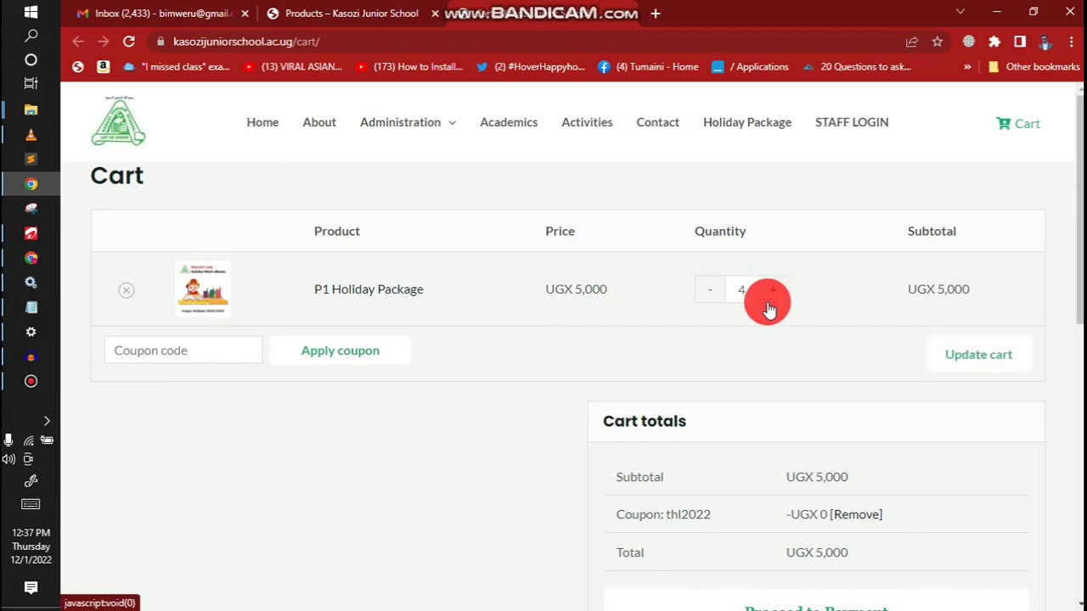
pyautogui.click(967, 355)
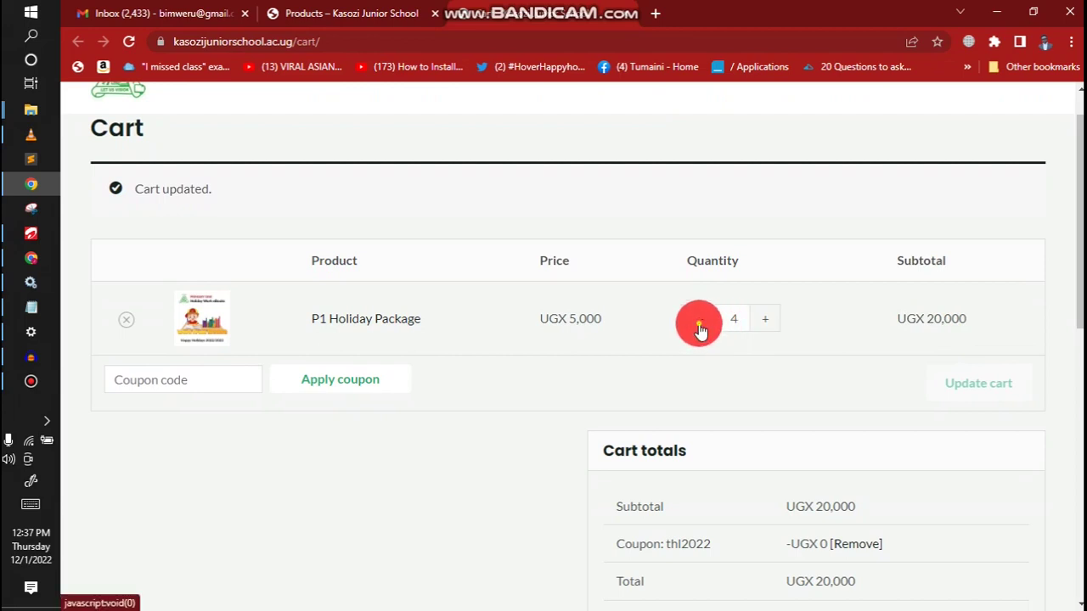
# Lower the quantity back to 1 and update the cart to UGX 5,000
pyautogui.click(700, 329)
pyautogui.click(700, 329)
pyautogui.click(700, 329)
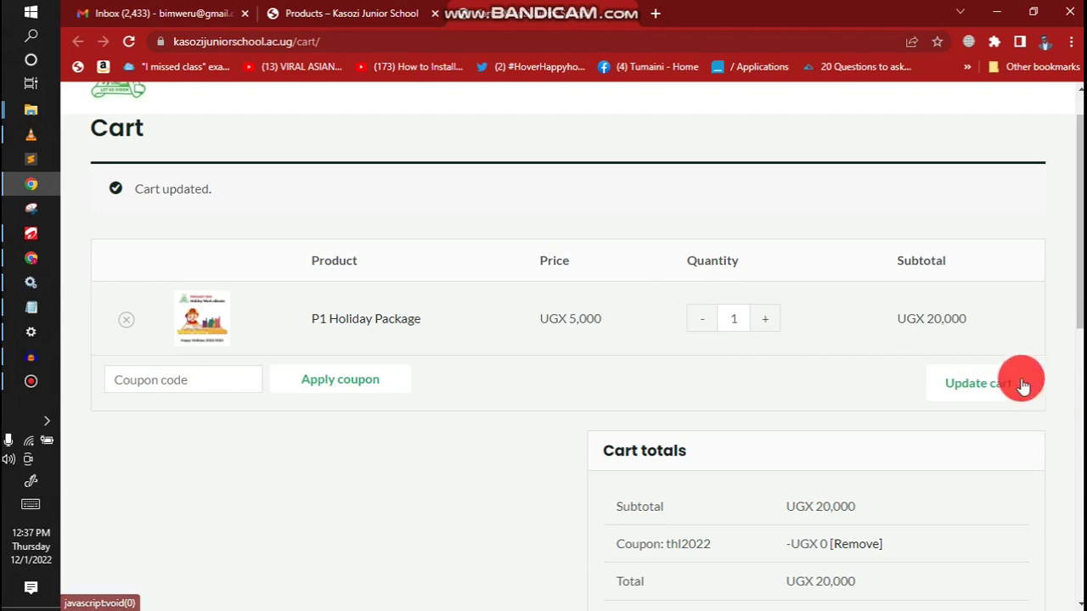
pyautogui.click(995, 383)
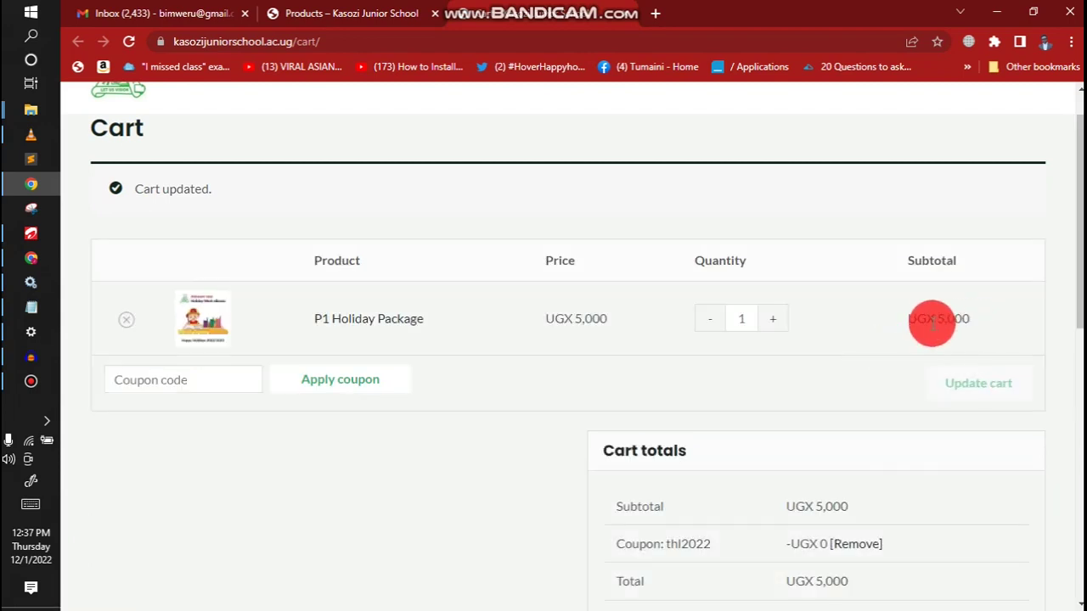
pyautogui.scroll(-5, 853, 416)
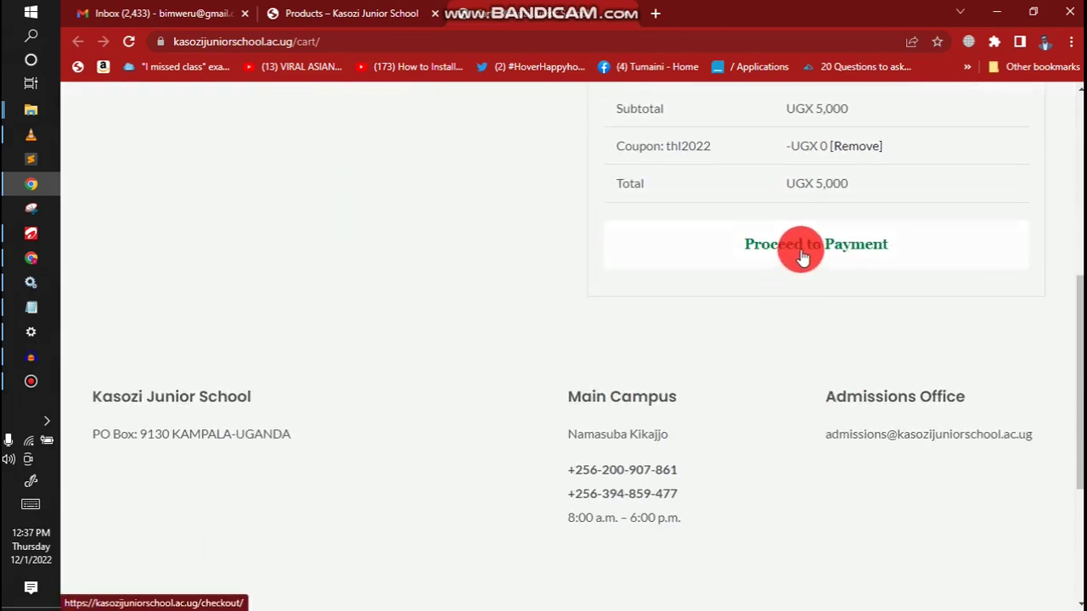
# Proceed to checkout and enter the customer's name as the order note
pyautogui.click(802, 254)
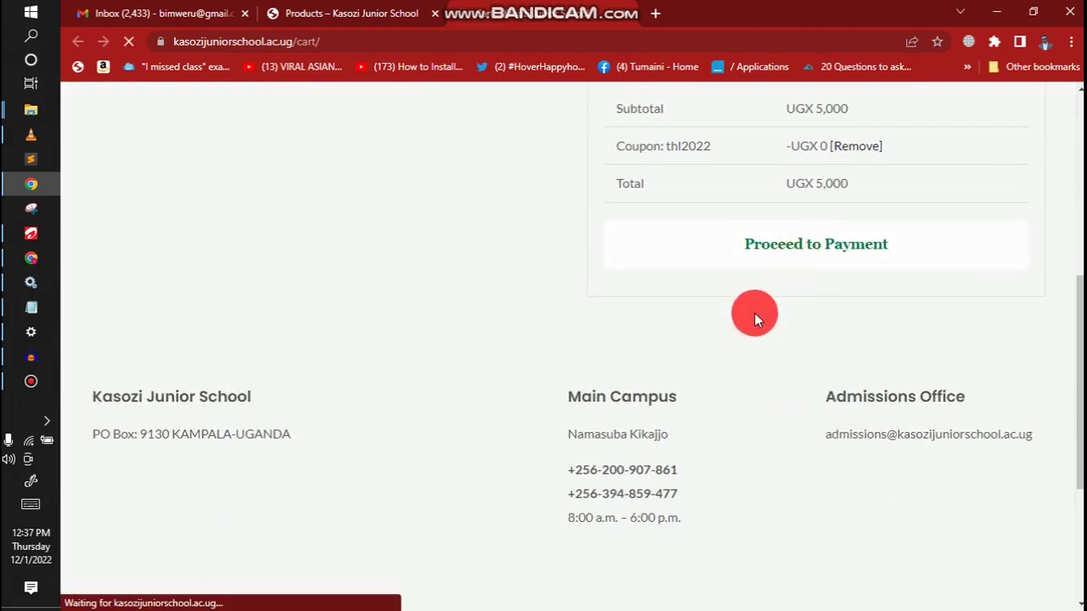
pyautogui.scroll(-3, 543, 331)
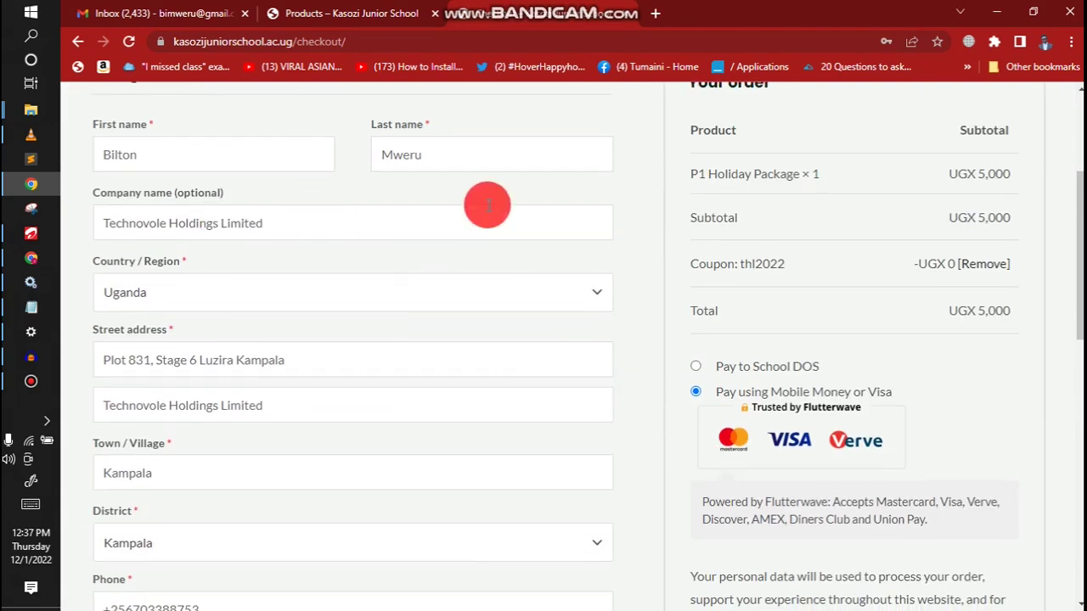
pyautogui.scroll(1, 370, 219)
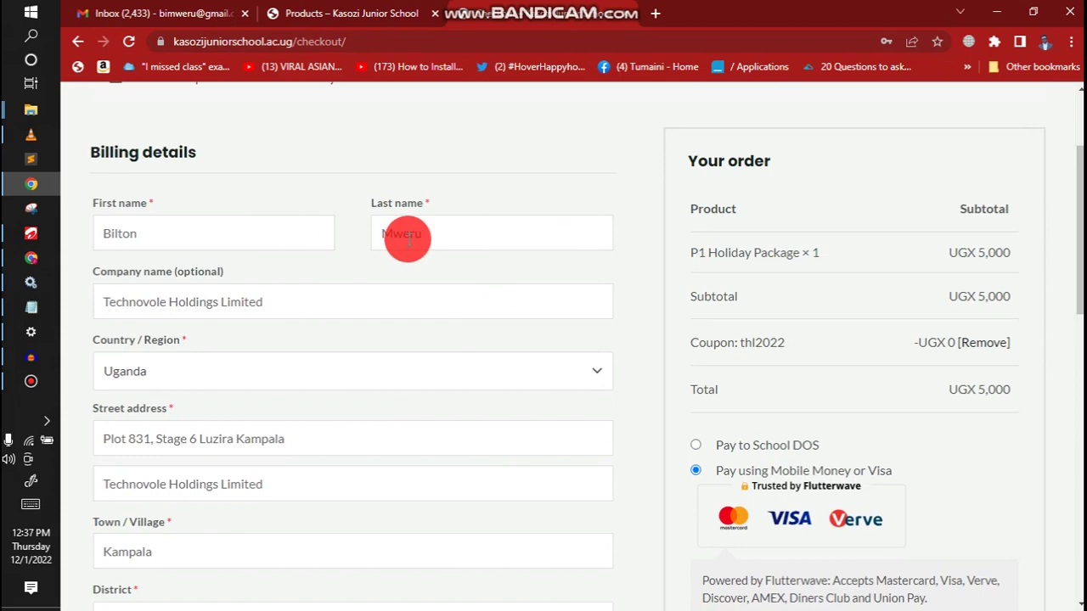
pyautogui.scroll(-3, 490, 335)
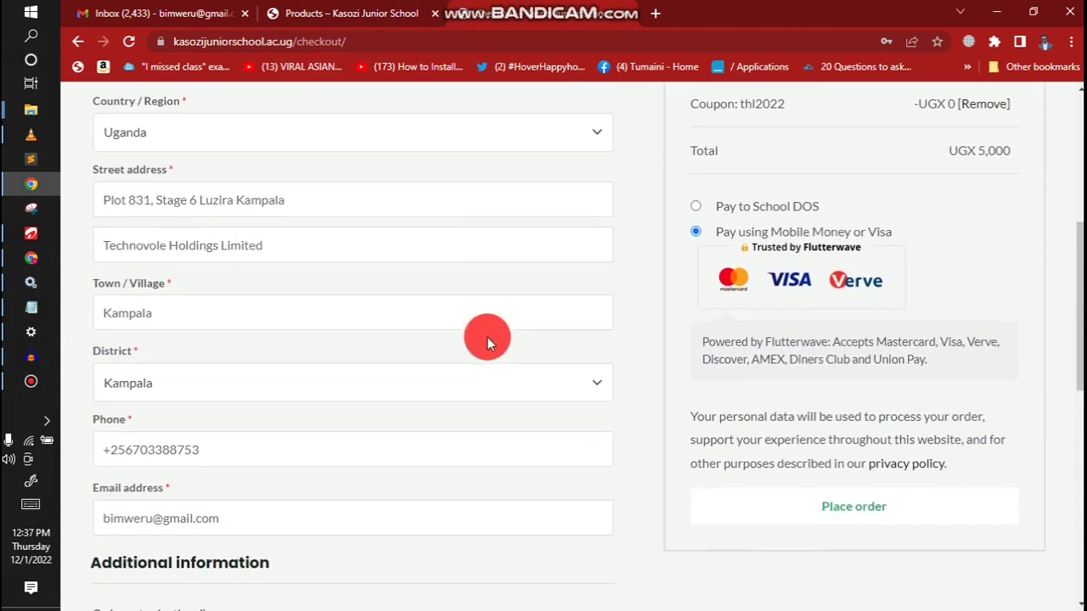
pyautogui.scroll(-1, 326, 485)
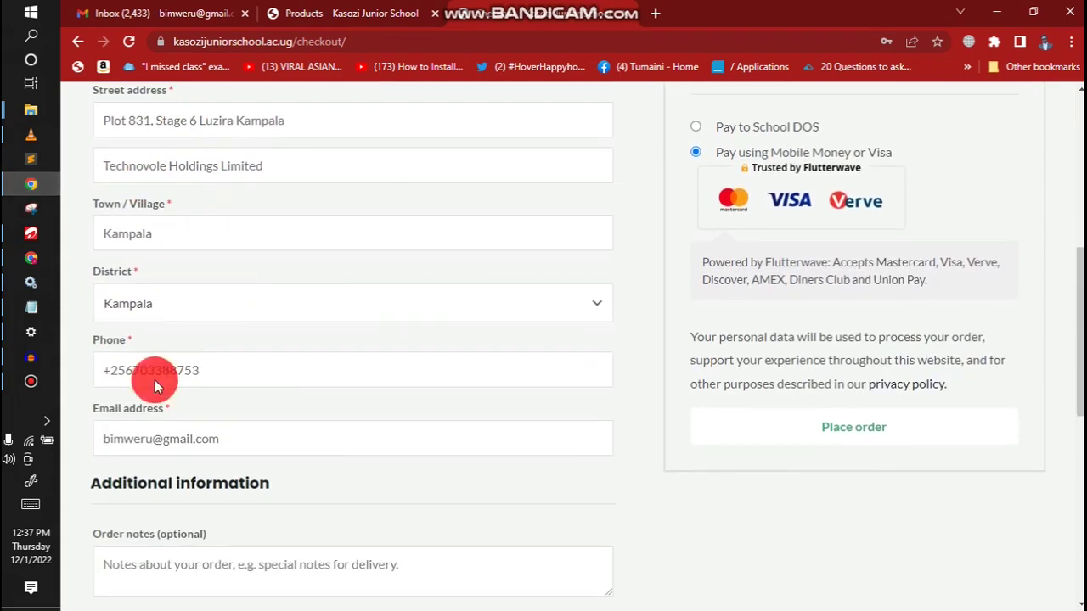
pyautogui.scroll(-3, 218, 442)
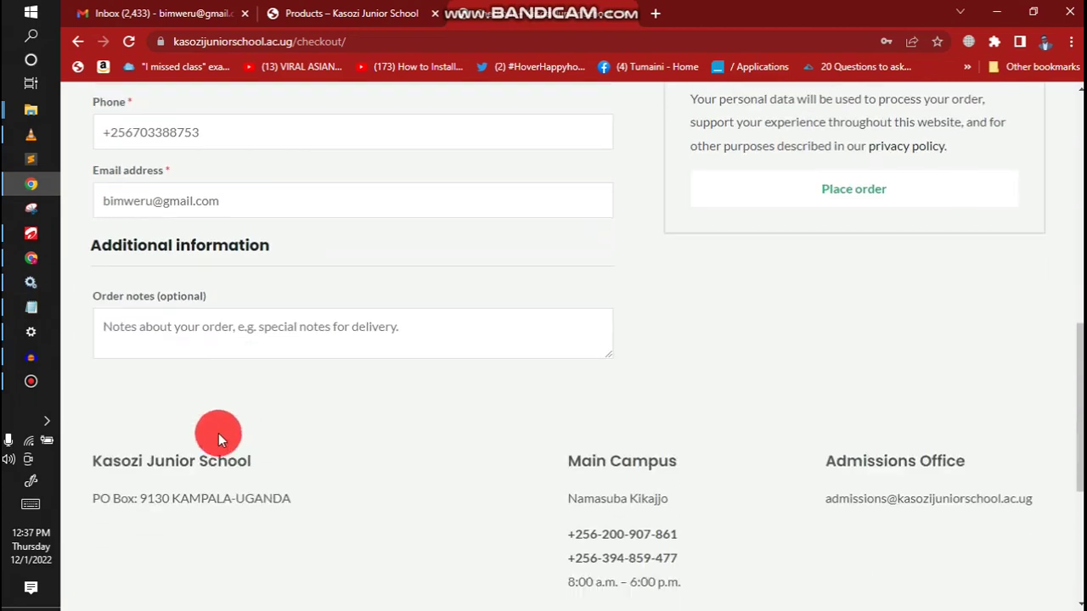
pyautogui.click(196, 339)
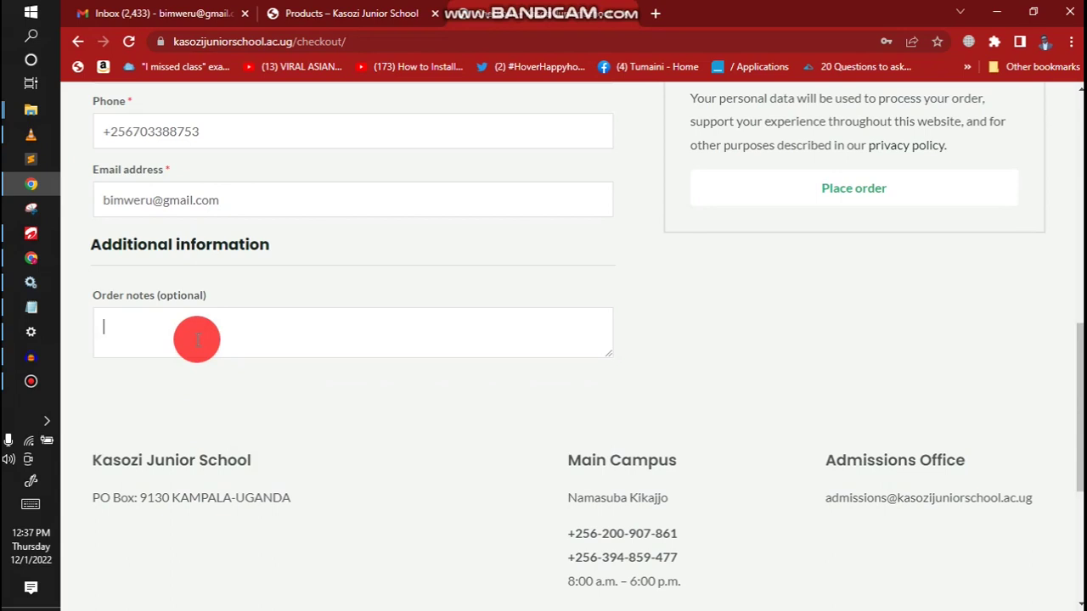
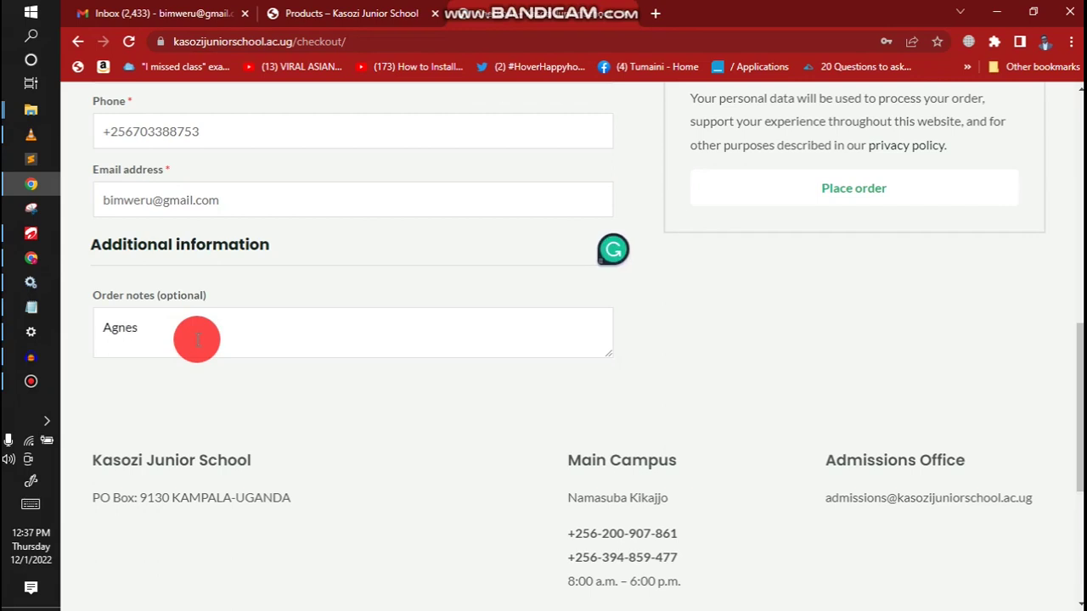
# Choose 'Pay using Mobile Money or Visa' and place the order
pyautogui.scroll(5, 670, 297)
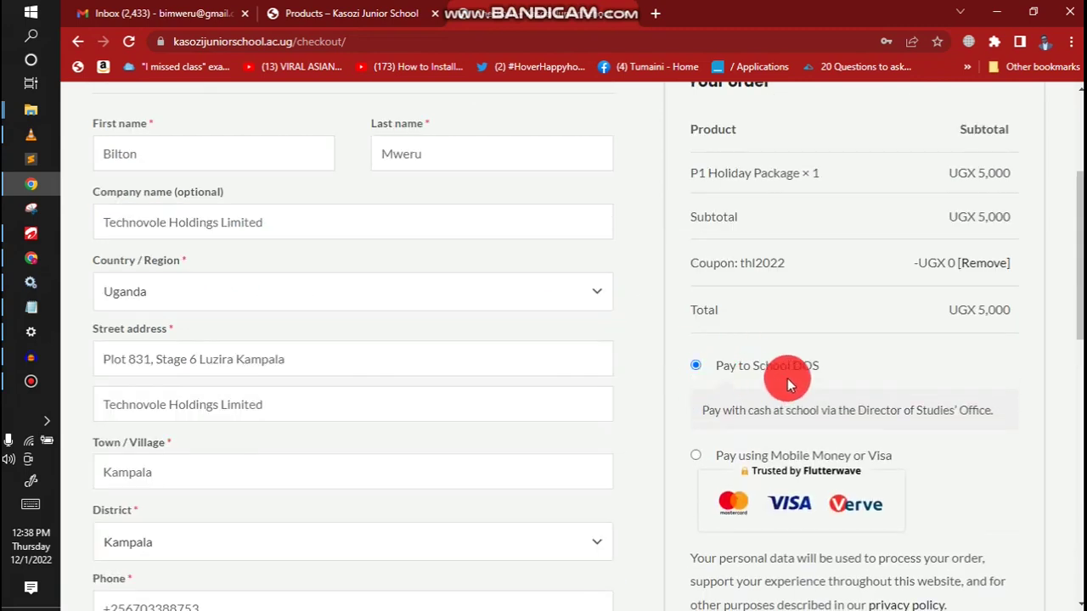
pyautogui.scroll(-2, 755, 388)
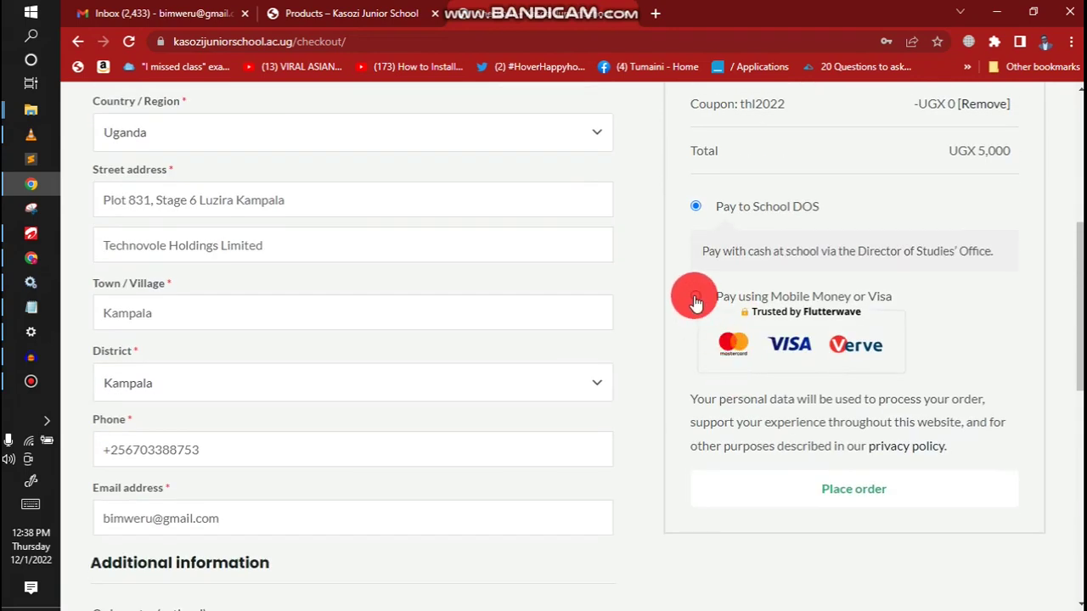
pyautogui.click(695, 298)
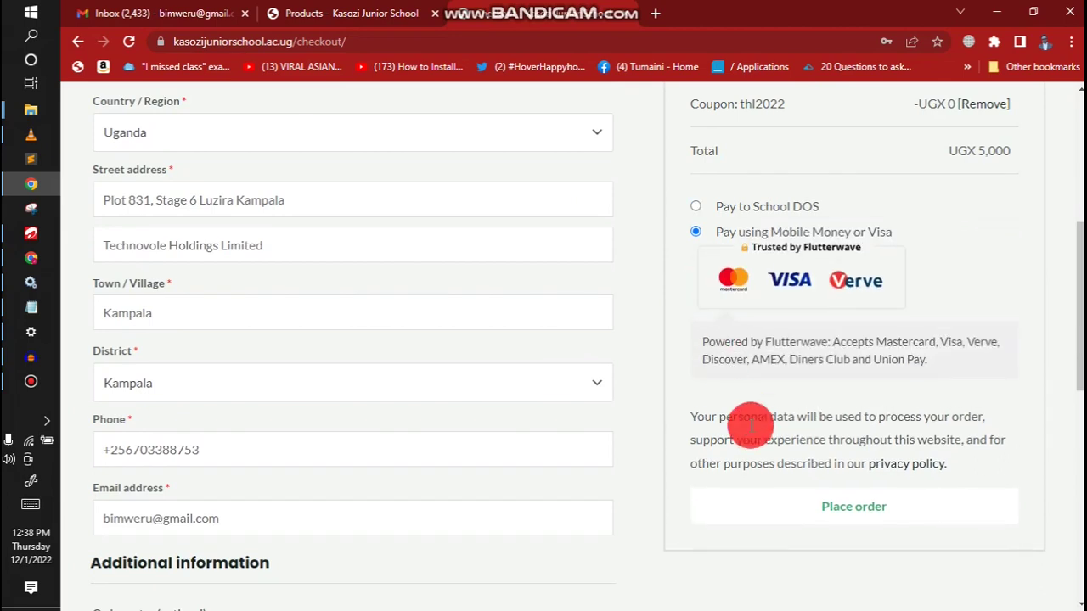
pyautogui.click(832, 511)
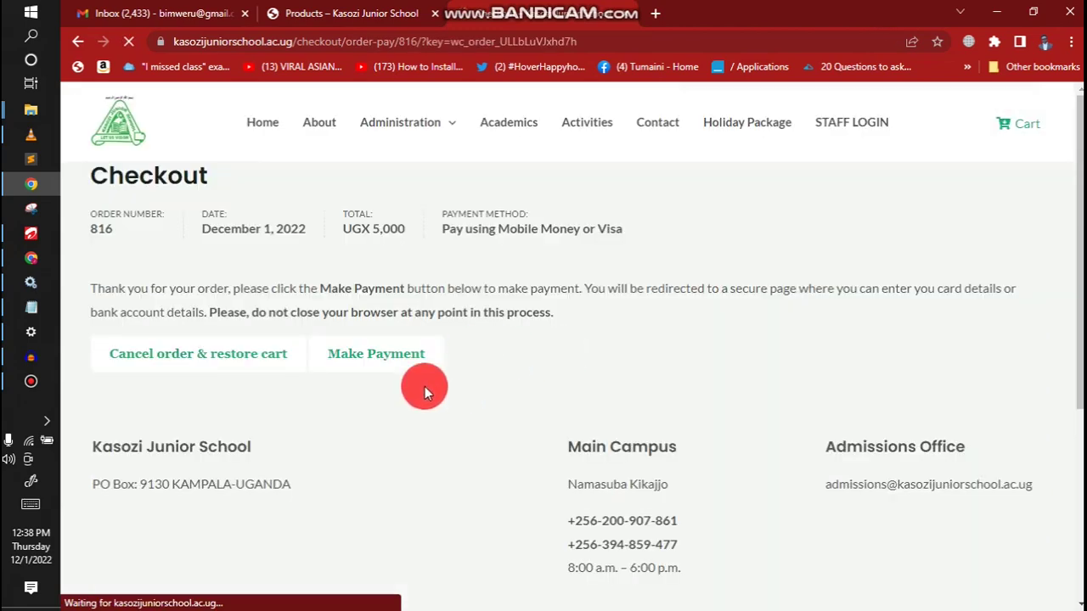
# Continue to payment and pick Mobile Money in the Flutterwave payment options
pyautogui.click(370, 359)
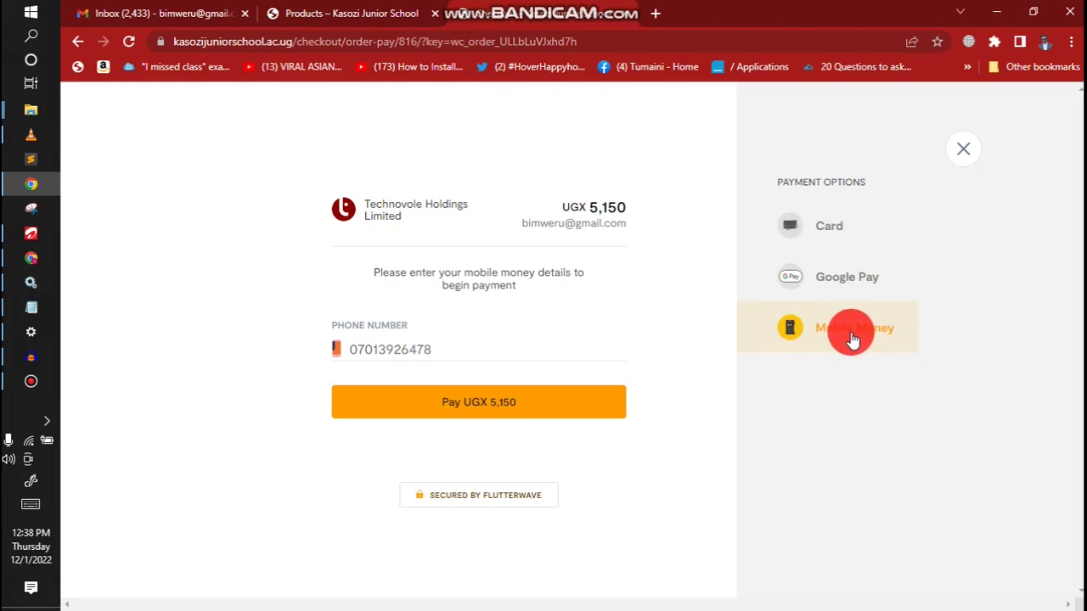
pyautogui.click(830, 234)
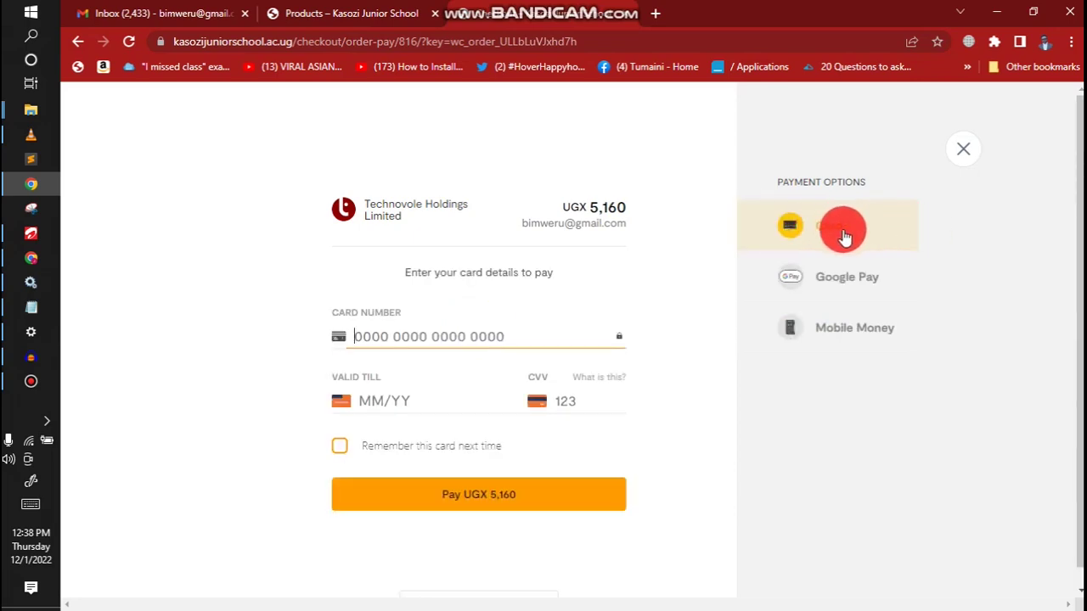
pyautogui.click(859, 334)
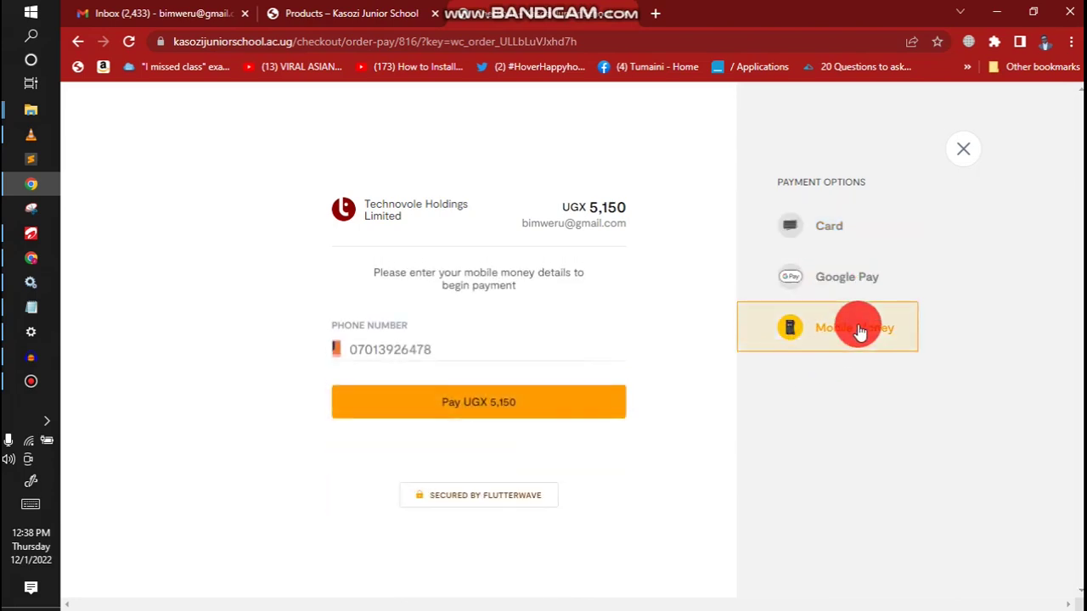
pyautogui.click(839, 225)
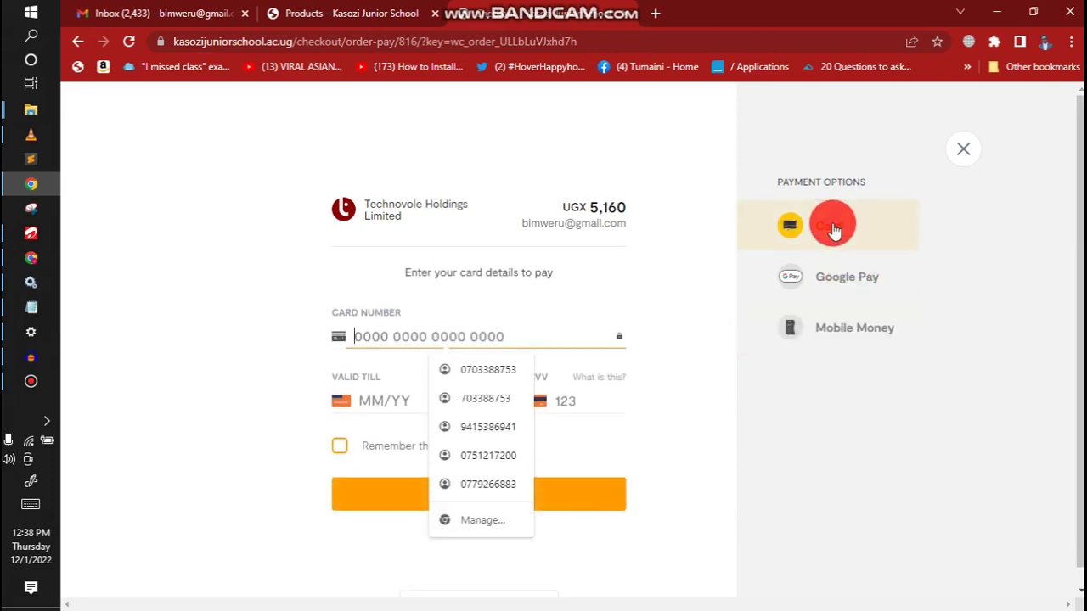
pyautogui.click(719, 283)
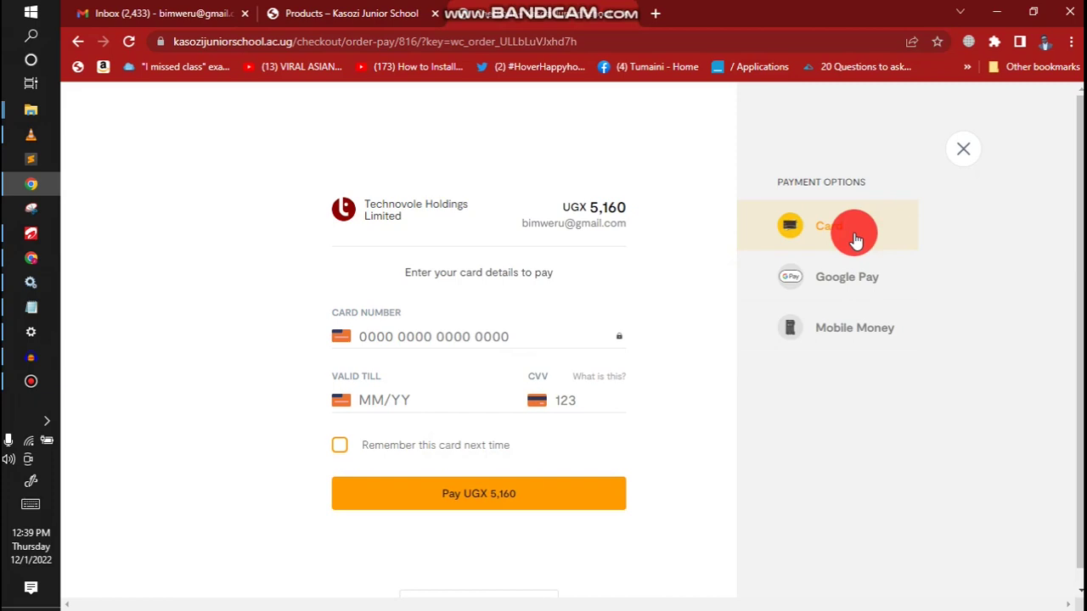
pyautogui.click(845, 332)
# Enter the mobile money phone number and submit the UGX 5,150 payment
pyautogui.click(353, 360)
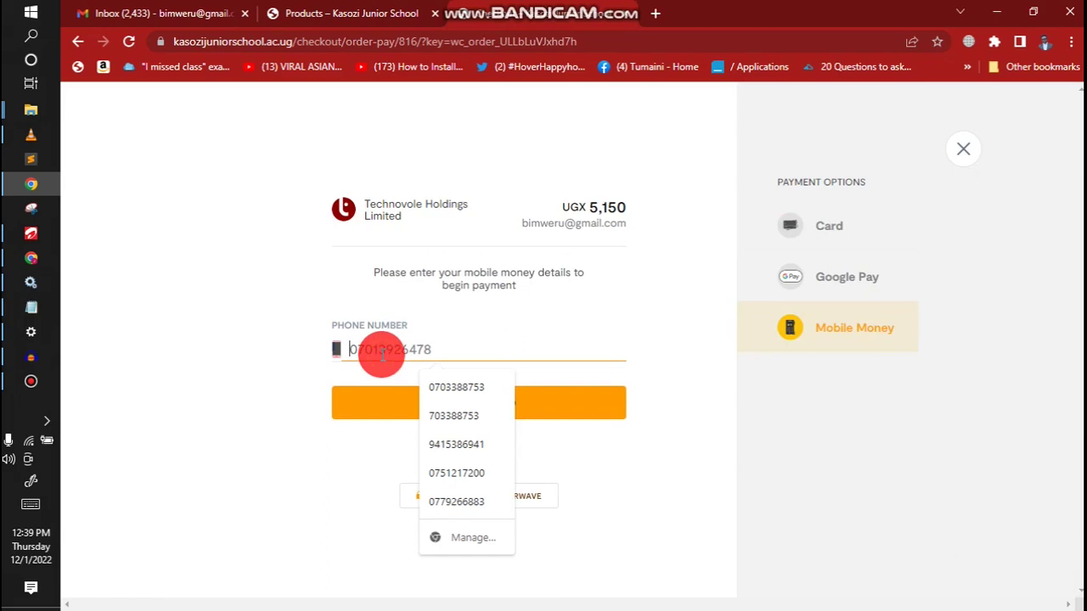
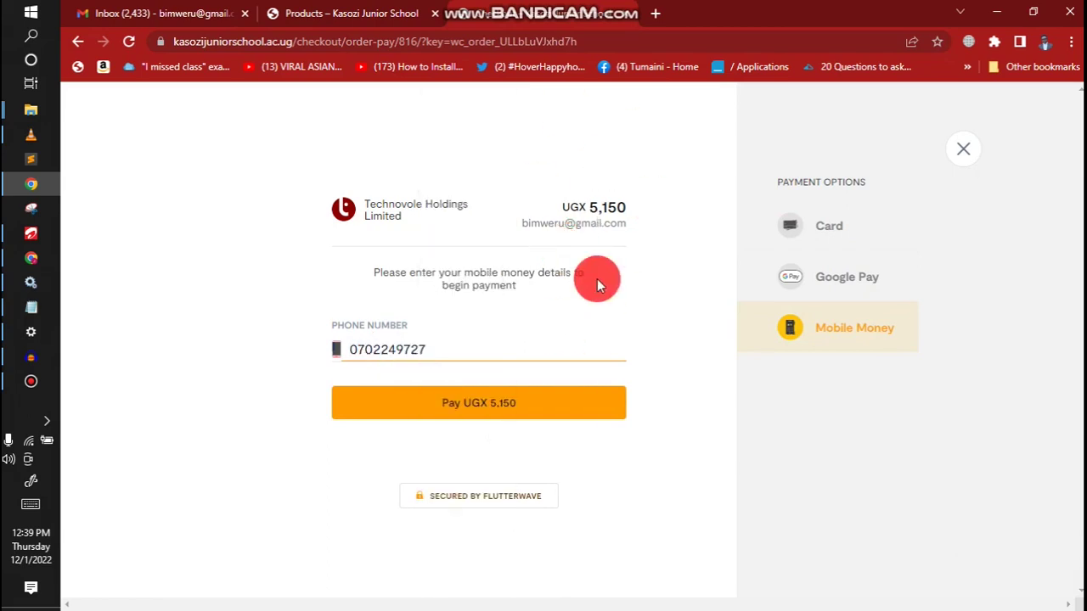
pyautogui.click(528, 411)
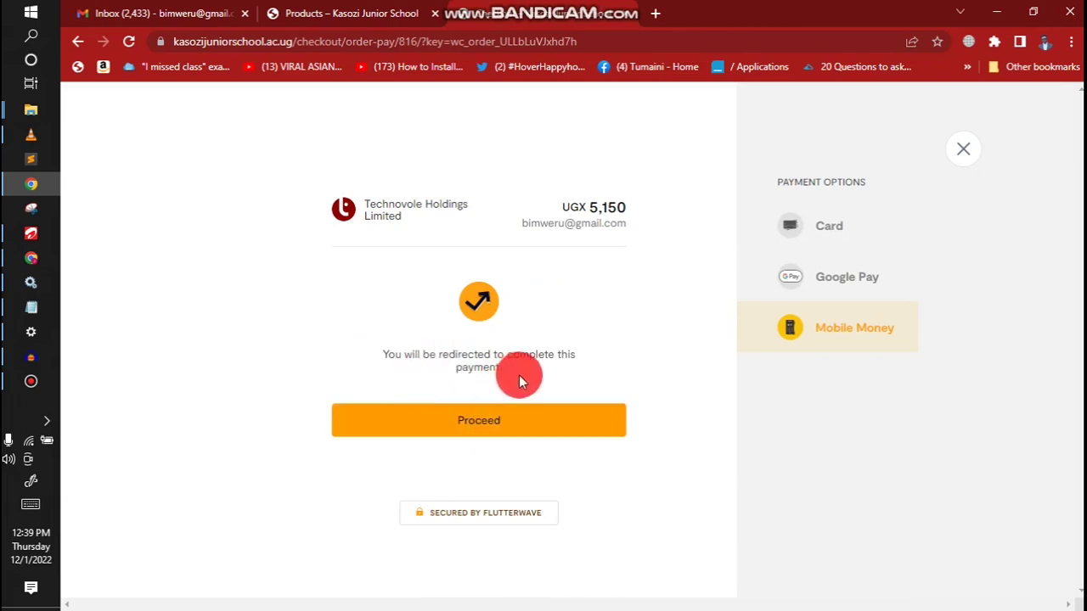
pyautogui.click(486, 423)
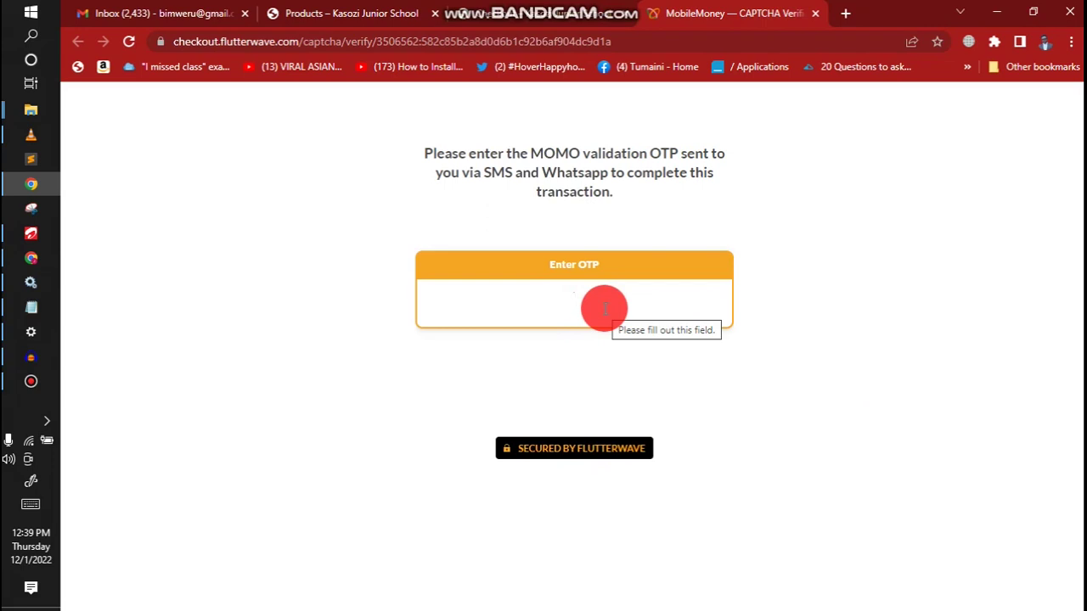
# Enter the one-time code received by SMS and validate it
pyautogui.click(603, 309)
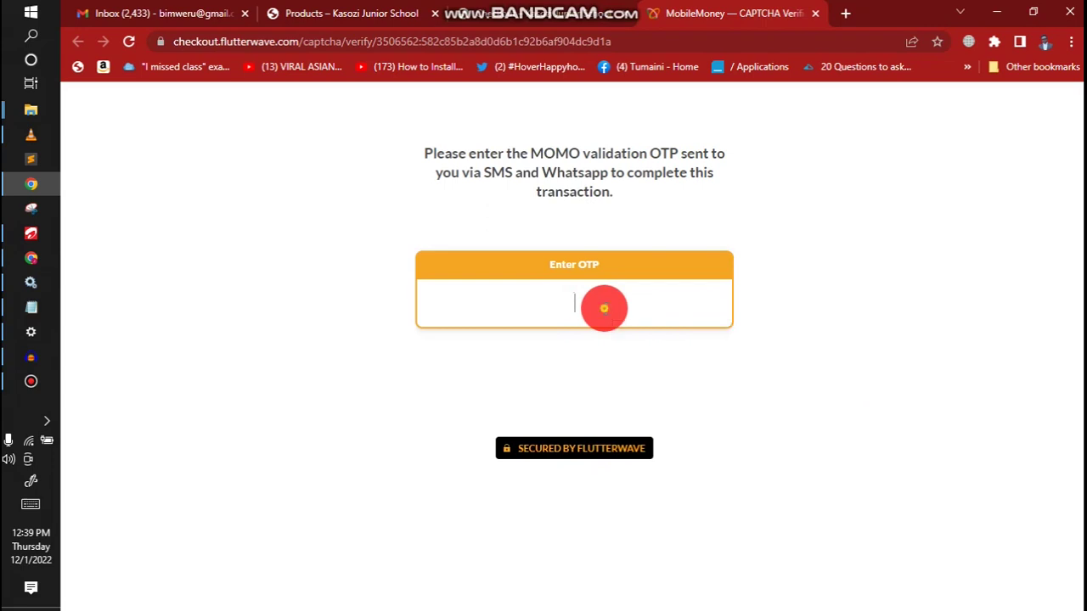
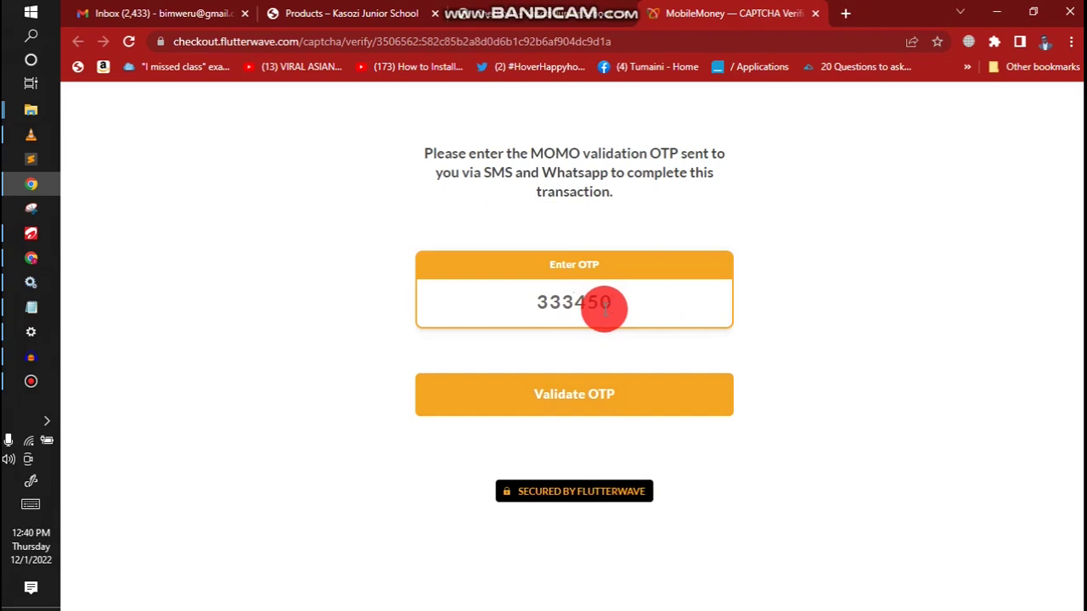
pyautogui.click(547, 397)
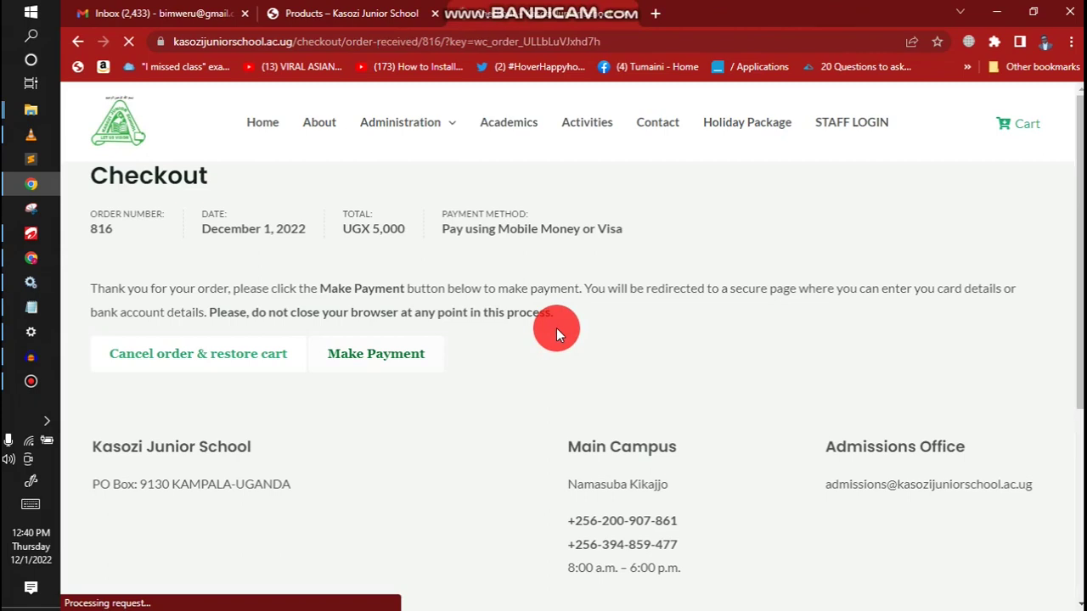
# Check the order details on the order-received page, then switch to the Gmail inbox
pyautogui.scroll(-4, 84, 326)
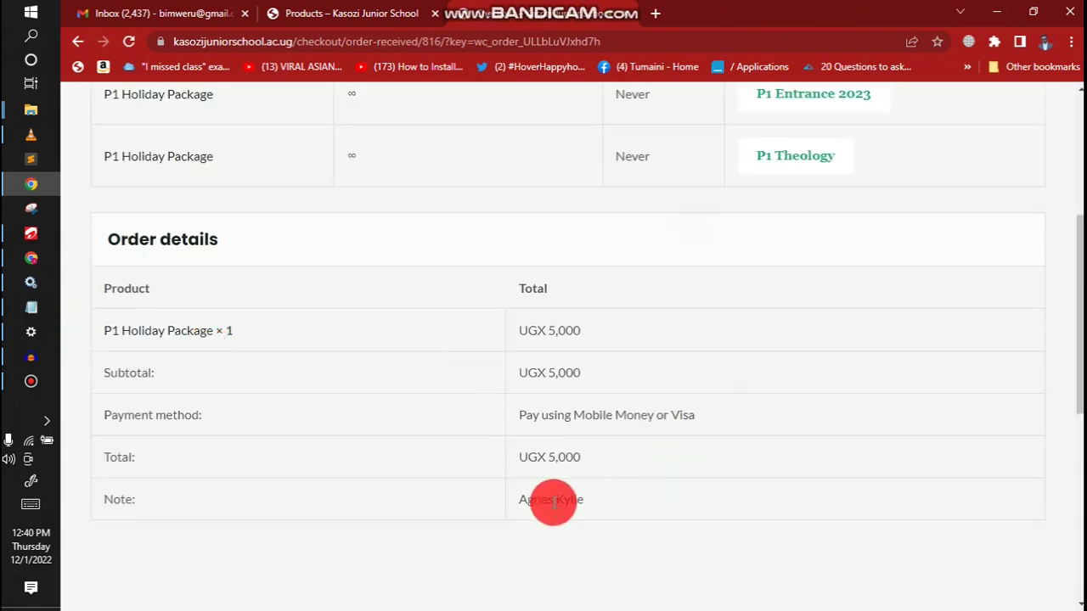
pyautogui.scroll(4, 713, 408)
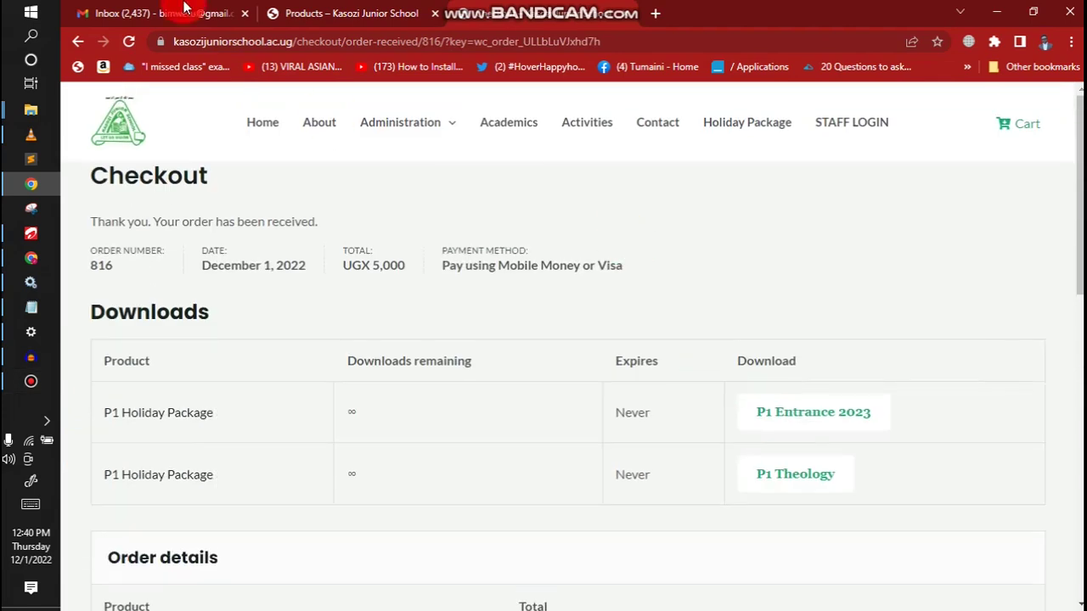
pyautogui.click(223, 8)
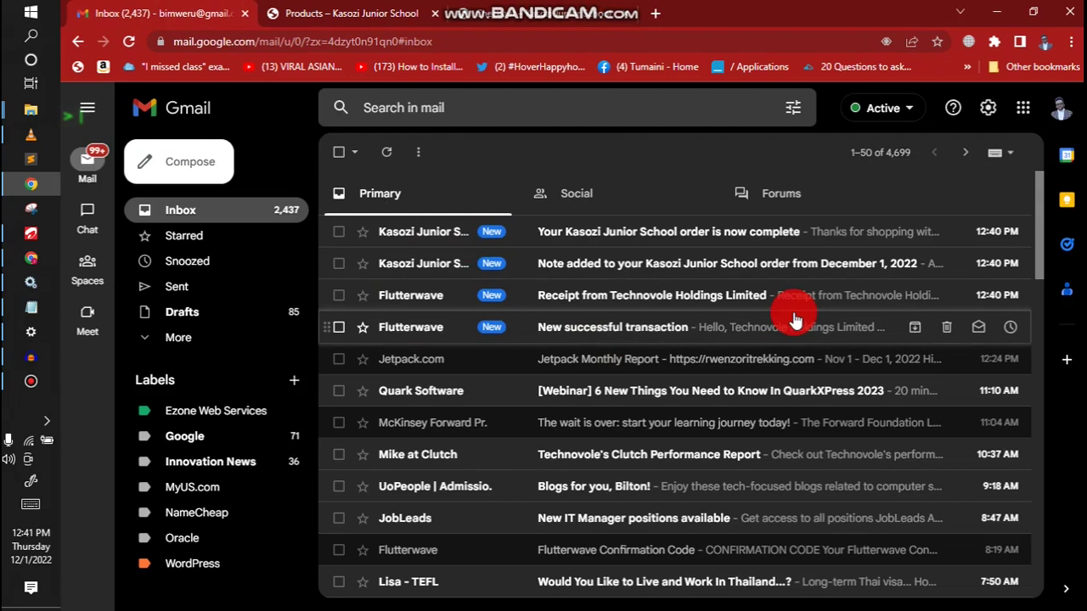
# Look over the Flutterwave payment receipt email, then return to the inbox
pyautogui.click(663, 298)
pyautogui.scroll(-3, 664, 305)
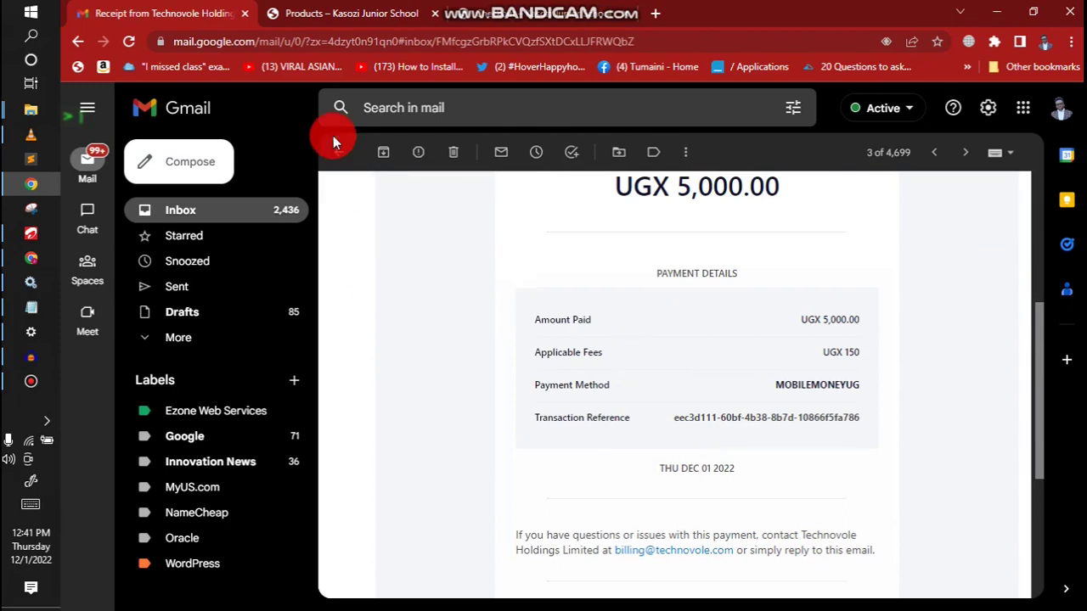
pyautogui.click(340, 152)
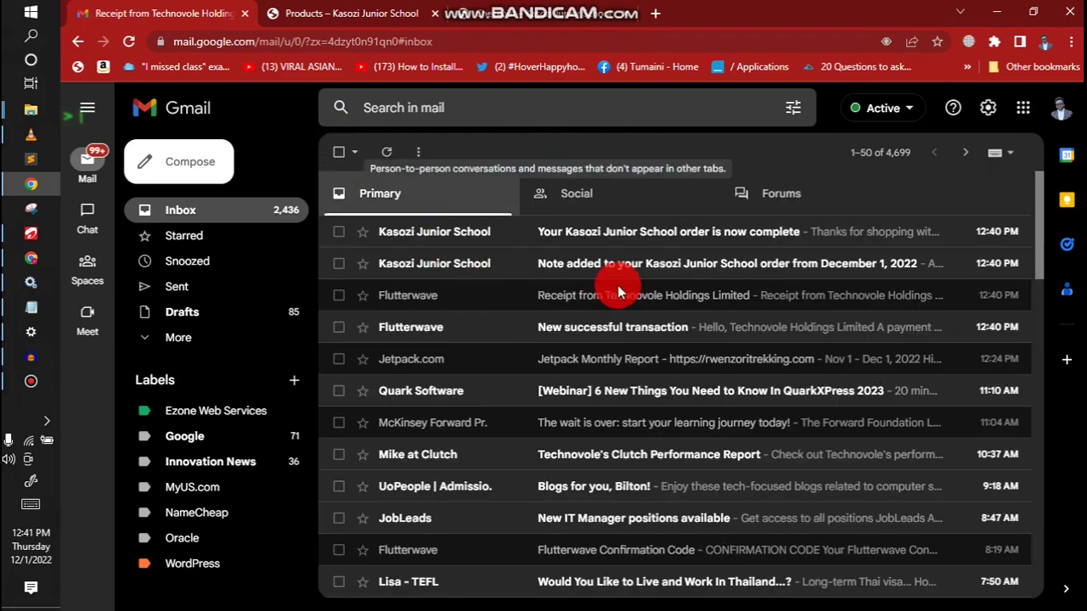
# Download the P1 Entrance 2023 PDF from the school's 'Note added' email
pyautogui.click(548, 269)
pyautogui.scroll(-1, 465, 331)
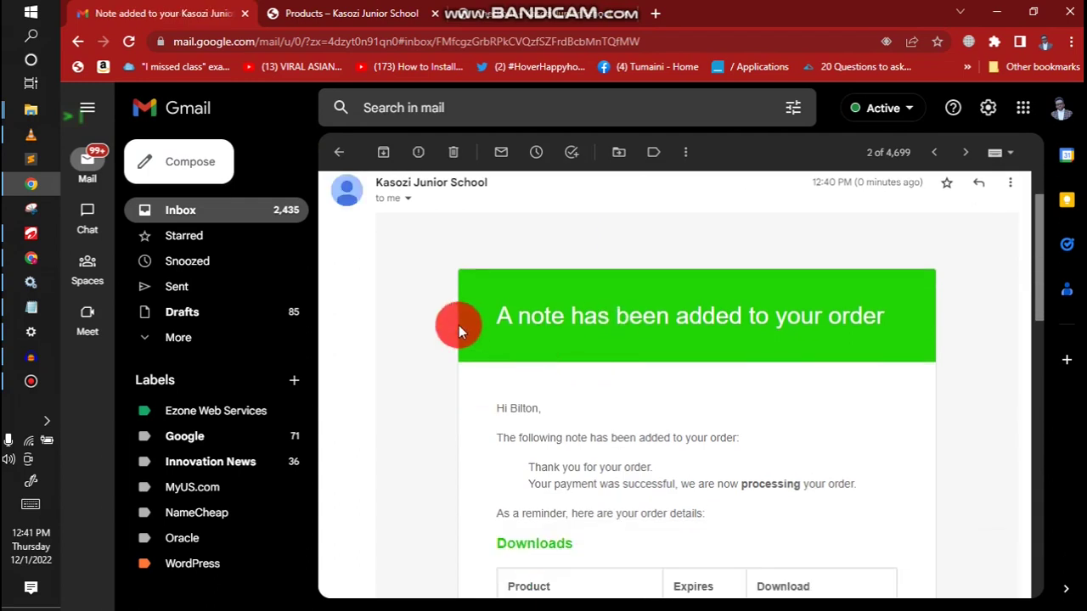
pyautogui.scroll(-2, 617, 381)
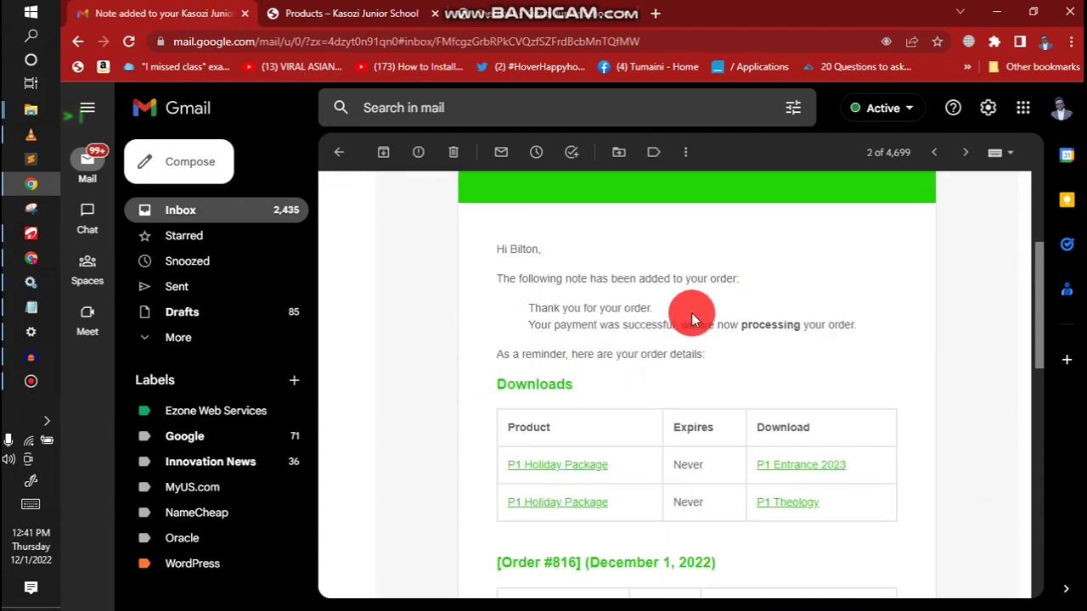
pyautogui.scroll(-1, 708, 445)
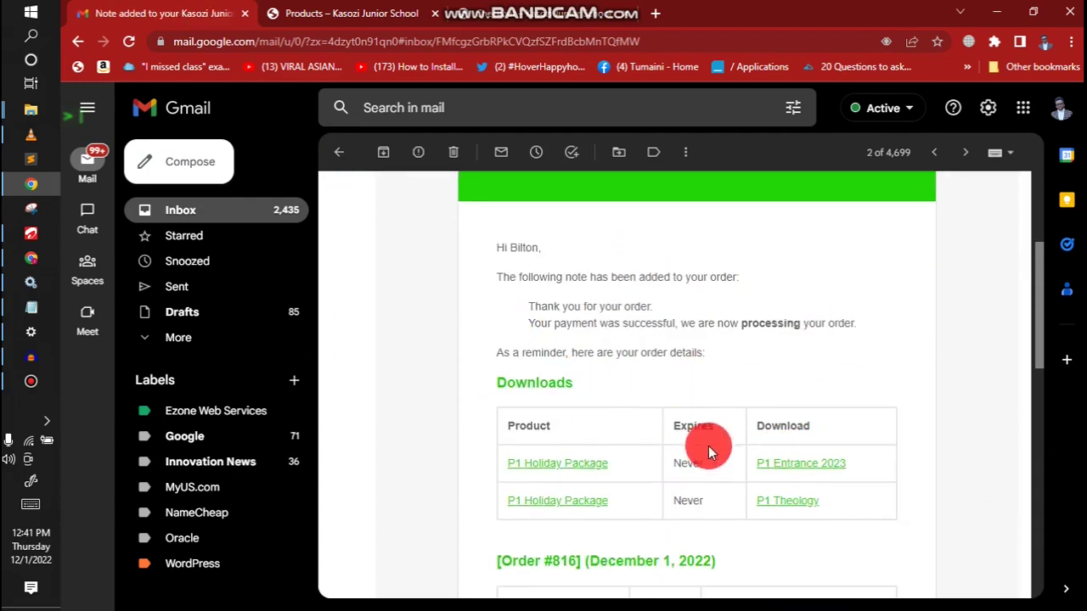
pyautogui.scroll(-1, 708, 446)
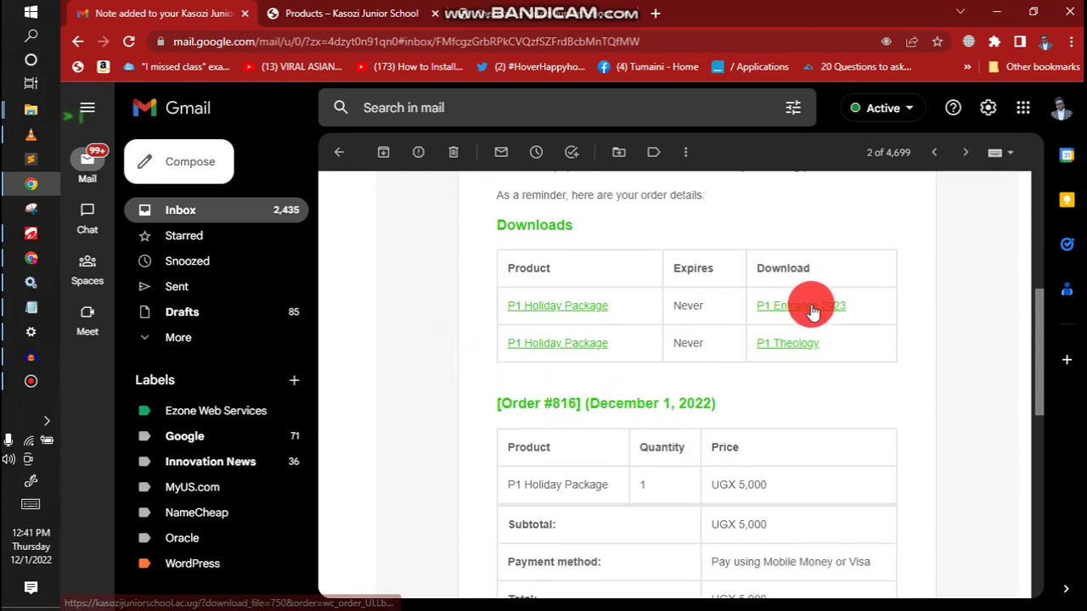
pyautogui.click(764, 308)
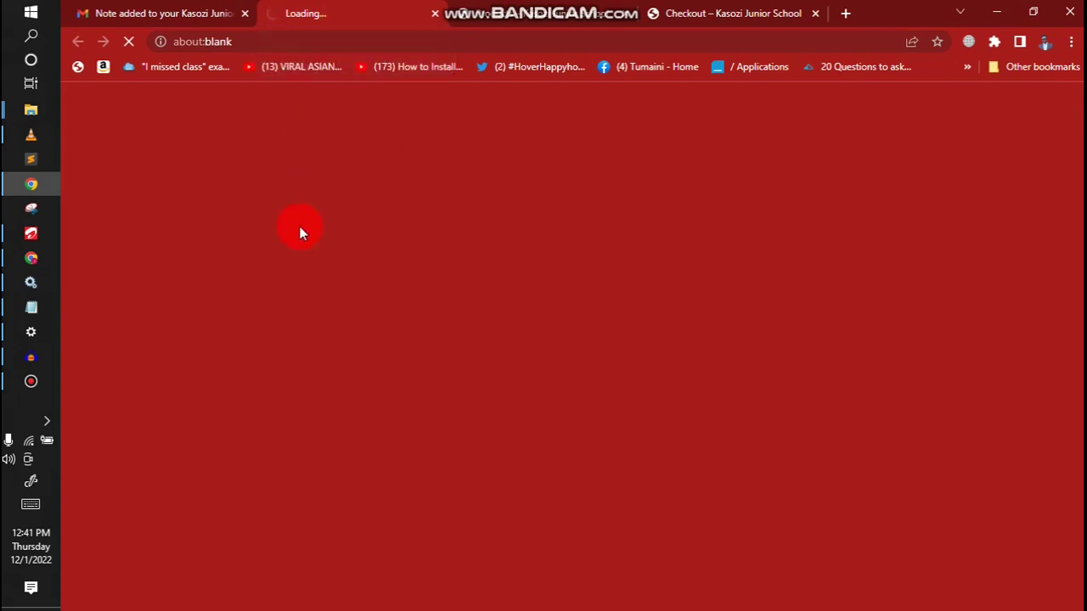
pyautogui.click(587, 373)
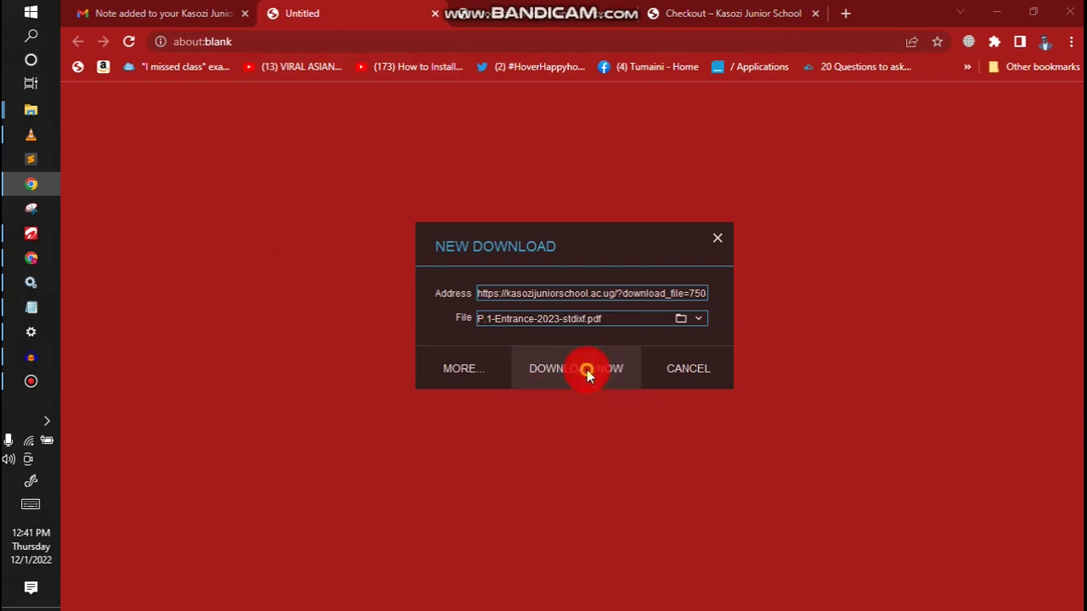
pyautogui.click(140, 12)
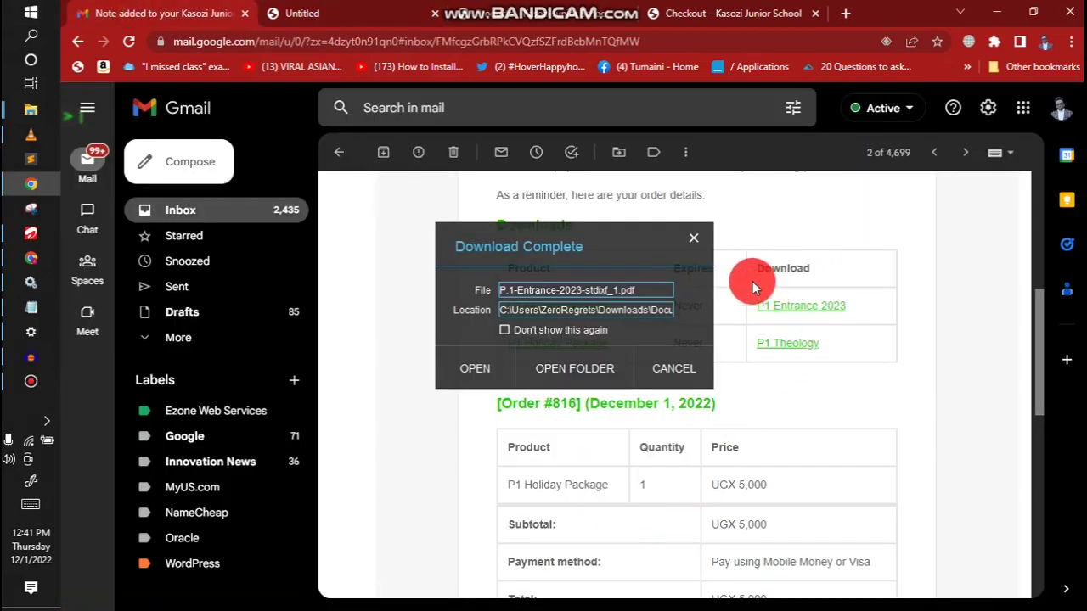
pyautogui.click(692, 239)
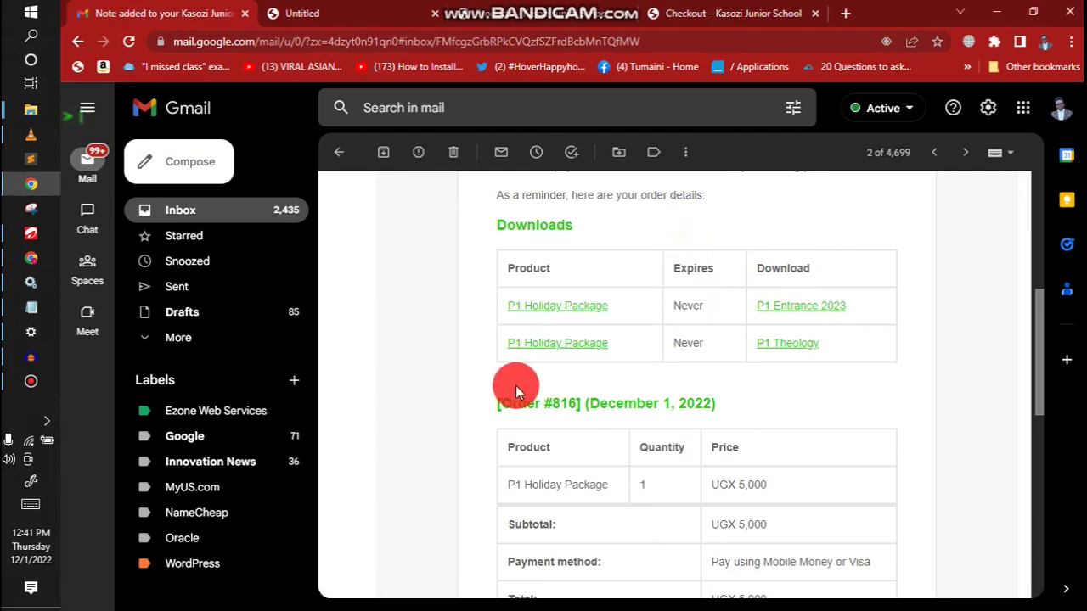
pyautogui.scroll(5, 515, 386)
pyautogui.click(730, 13)
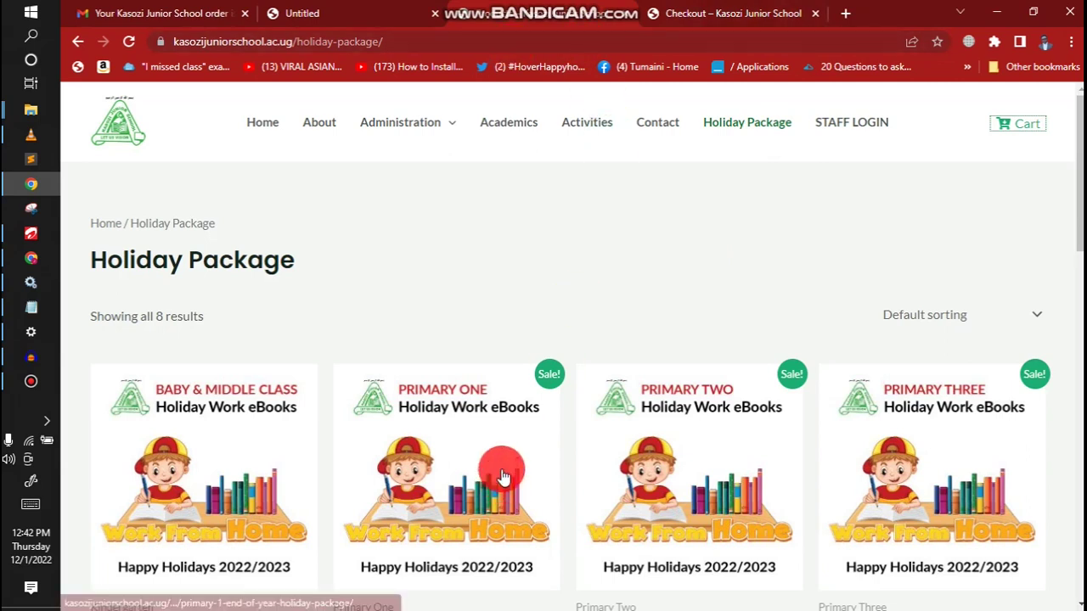
# Add an indented line with the contact's name and phone number below the web address
pyautogui.click(31, 309)
pyautogui.click(461, 354)
pyautogui.click(906, 305)
pyautogui.press('Return')
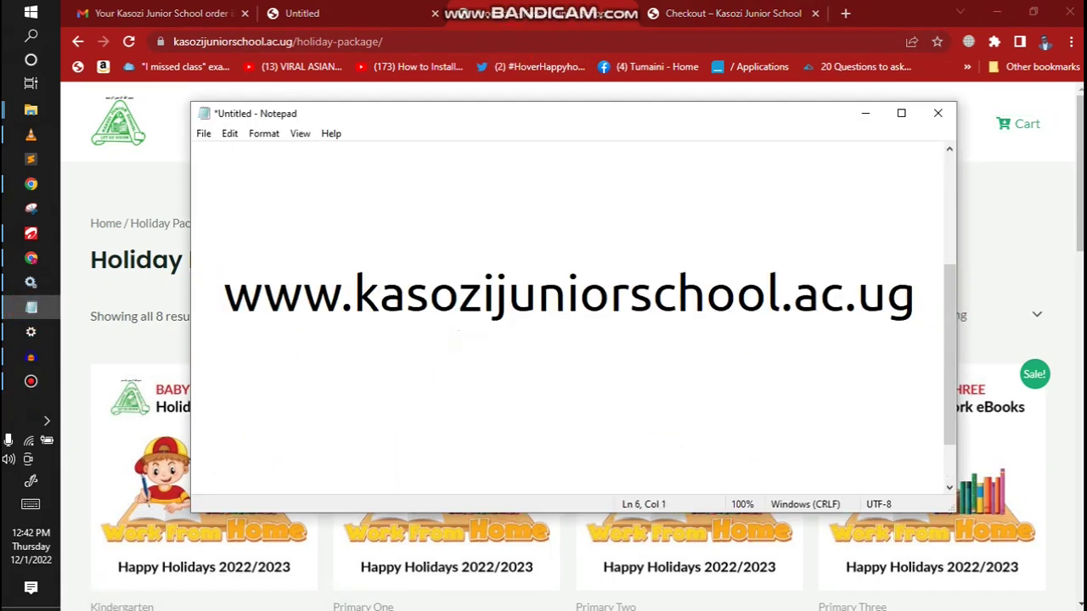
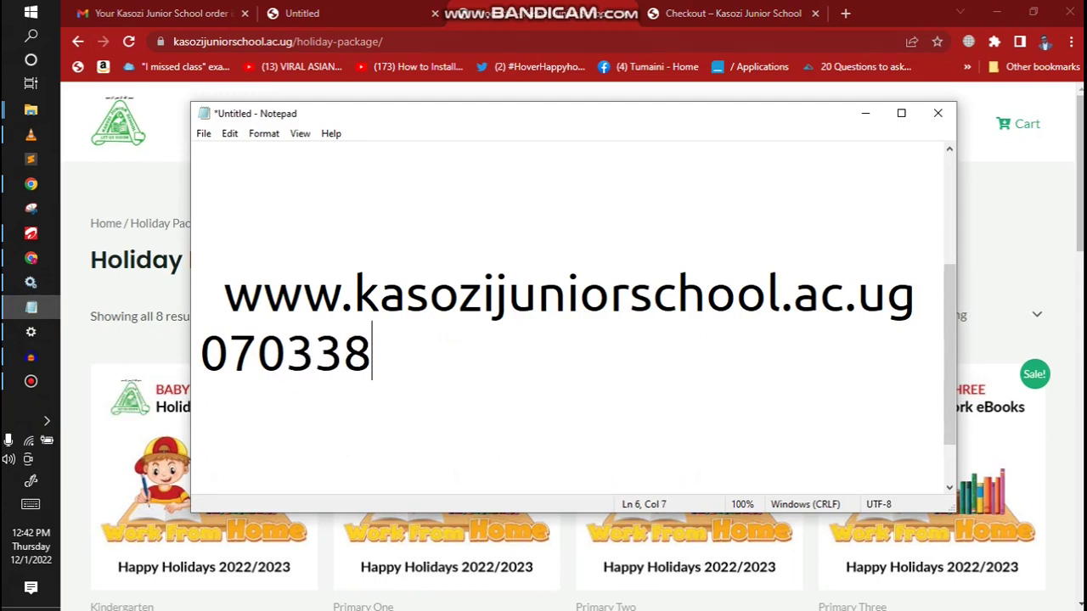
pyautogui.press('Left')
pyautogui.press('Left')
pyautogui.press('Left')
pyautogui.press('Left')
pyautogui.press('Left')
pyautogui.press('Left')
pyautogui.press('Left')
pyautogui.press('Left')
pyautogui.press('Left')
pyautogui.press('Left')
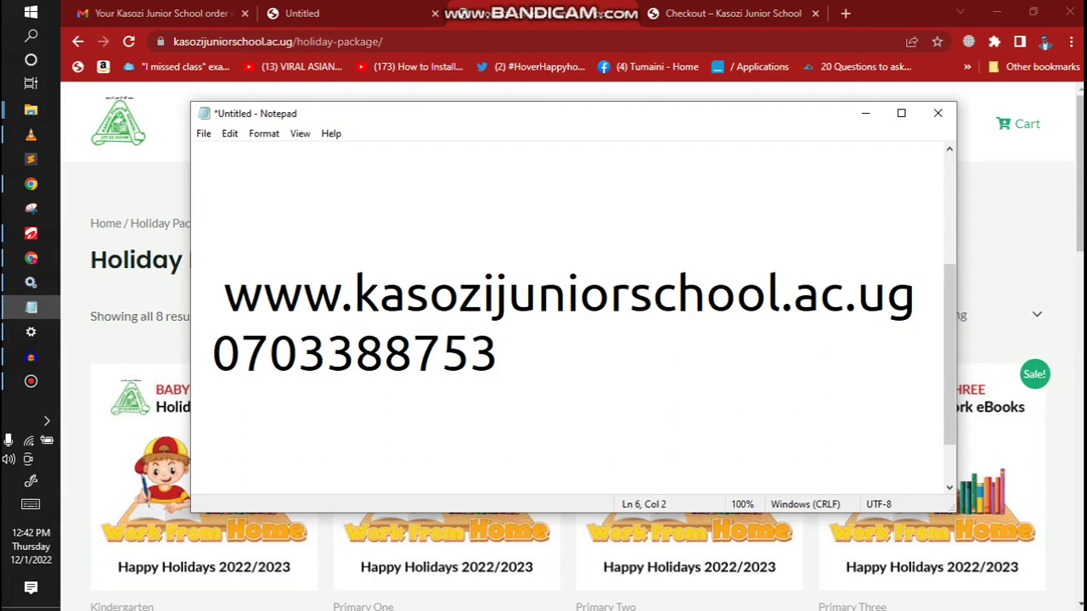
pyautogui.write('Bilton')
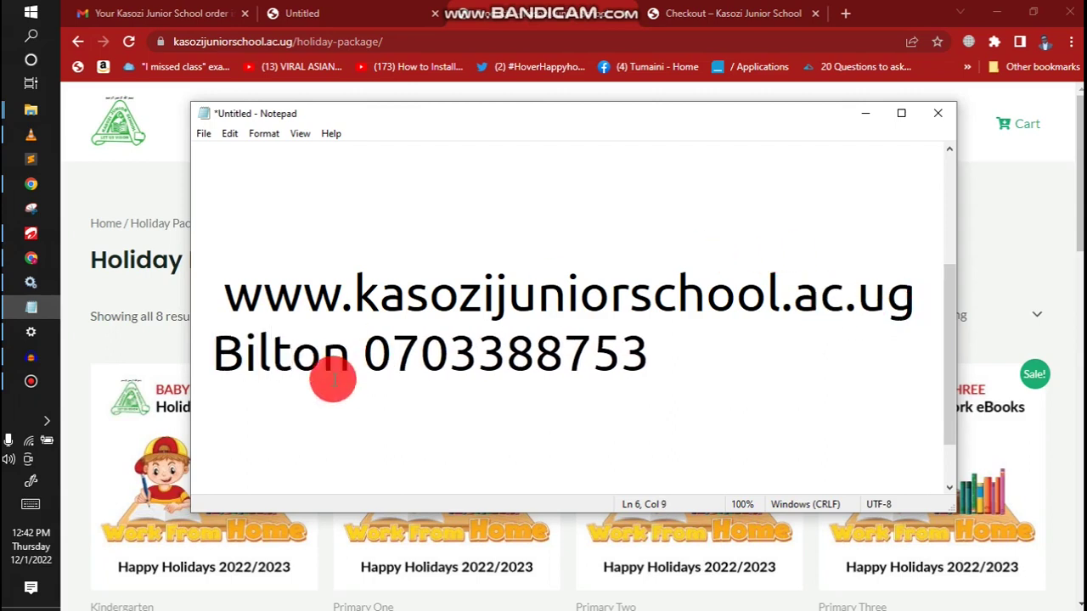
pyautogui.click(204, 365)
pyautogui.press('Return')
pyautogui.press('Right')
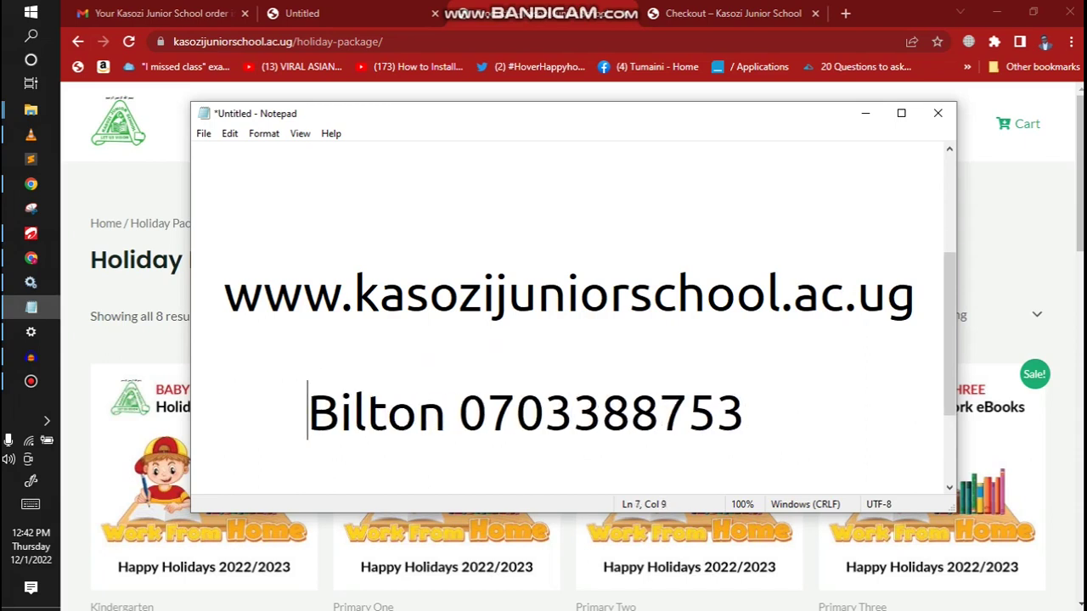
pyautogui.click(237, 348)
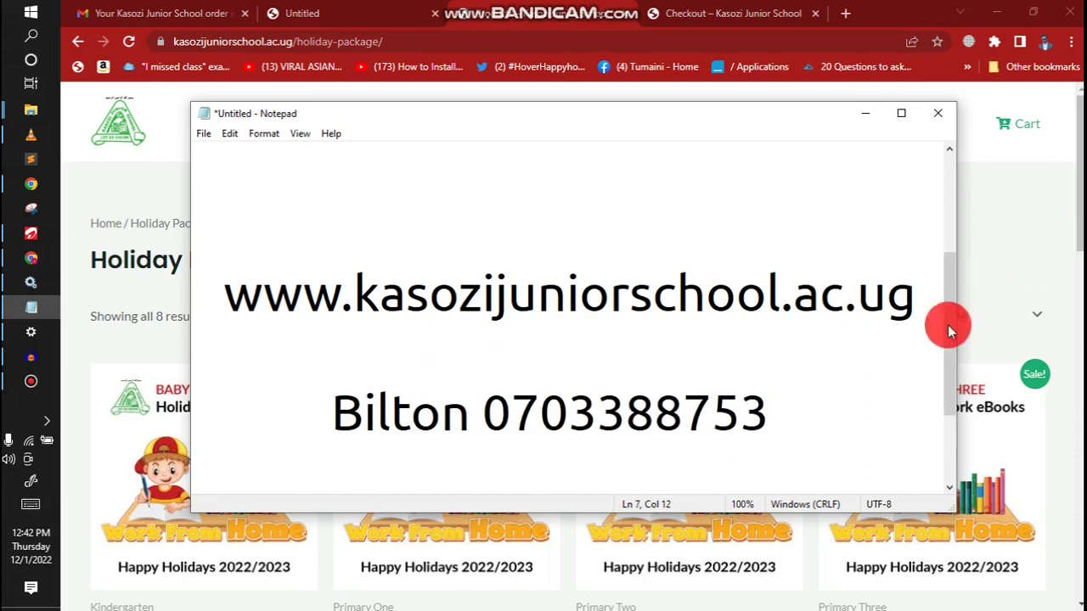
# Add a '9am to 5pm' hours line below the contact line
pyautogui.click(790, 416)
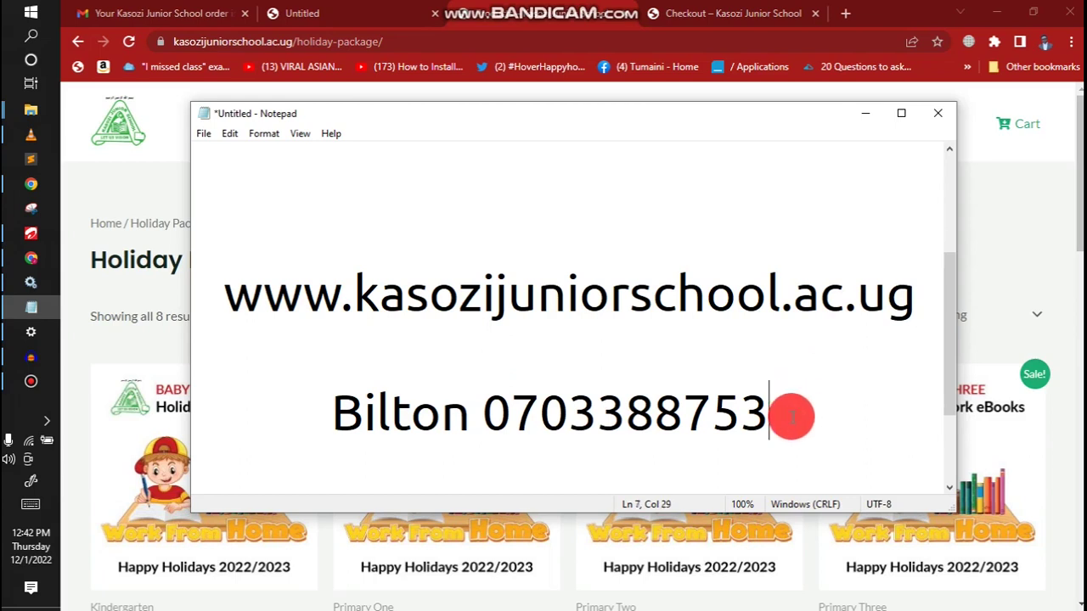
pyautogui.press('Return')
pyautogui.press('Return')
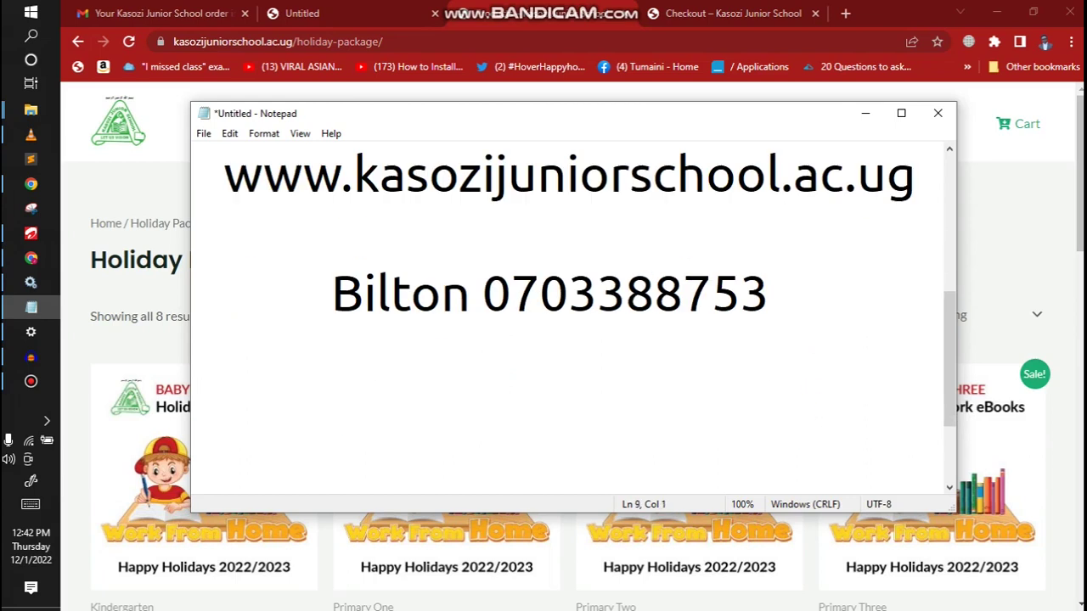
pyautogui.write('9am t')
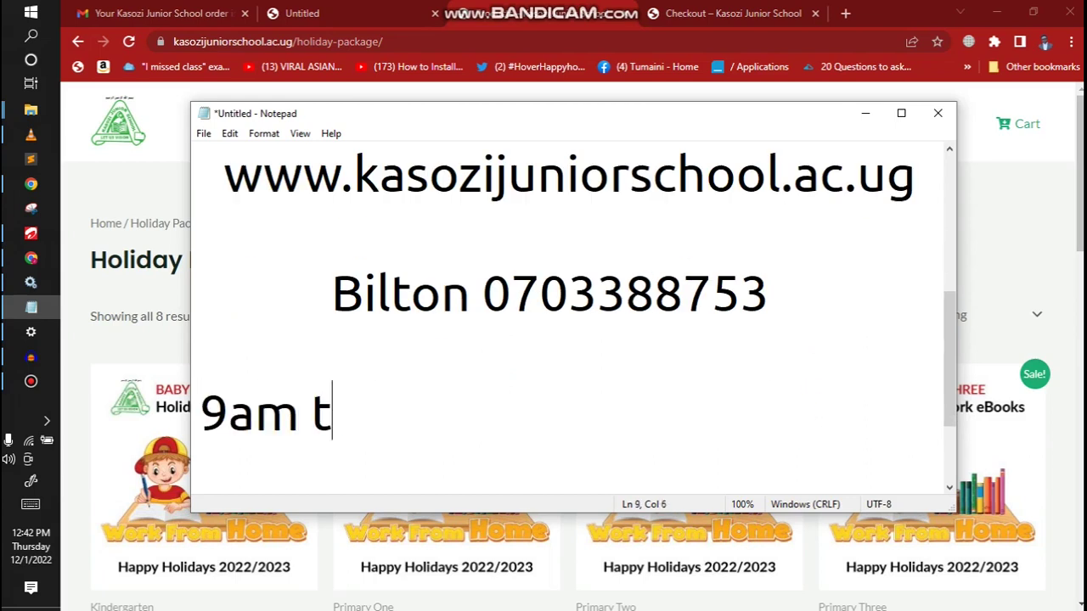
pyautogui.write('o 5')
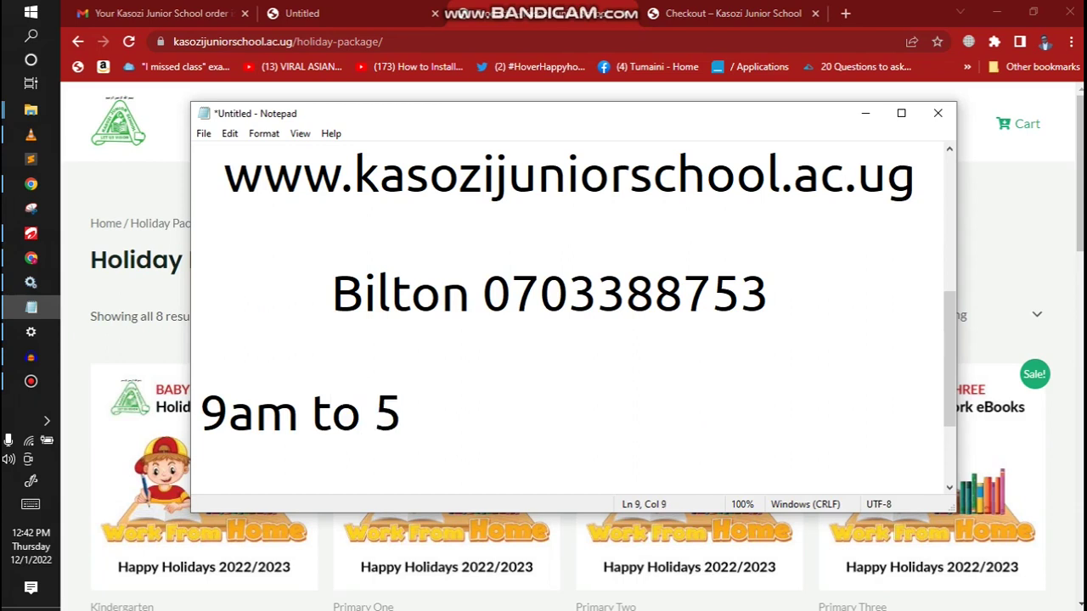
pyautogui.write('pmk')
pyautogui.press('BackSpace')
pyautogui.press('Left')
pyautogui.press('Left')
pyautogui.press('Left')
pyautogui.press('Left')
pyautogui.press('Left')
pyautogui.press('Left')
pyautogui.press('Left')
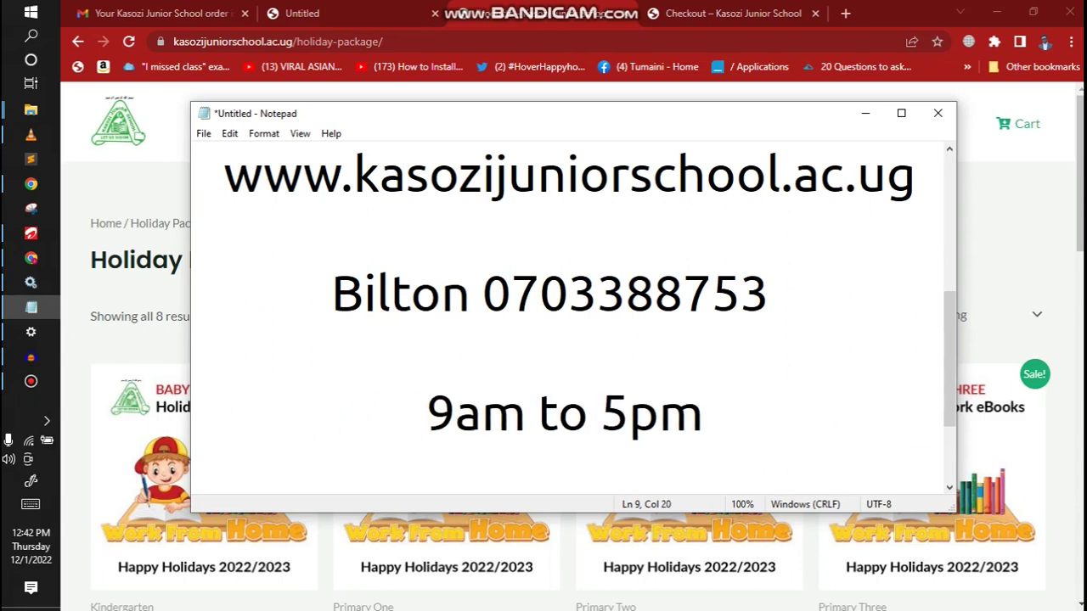
# Open the Contact page and try its Full name, Email, Subject and message fields
pyautogui.click(747, 12)
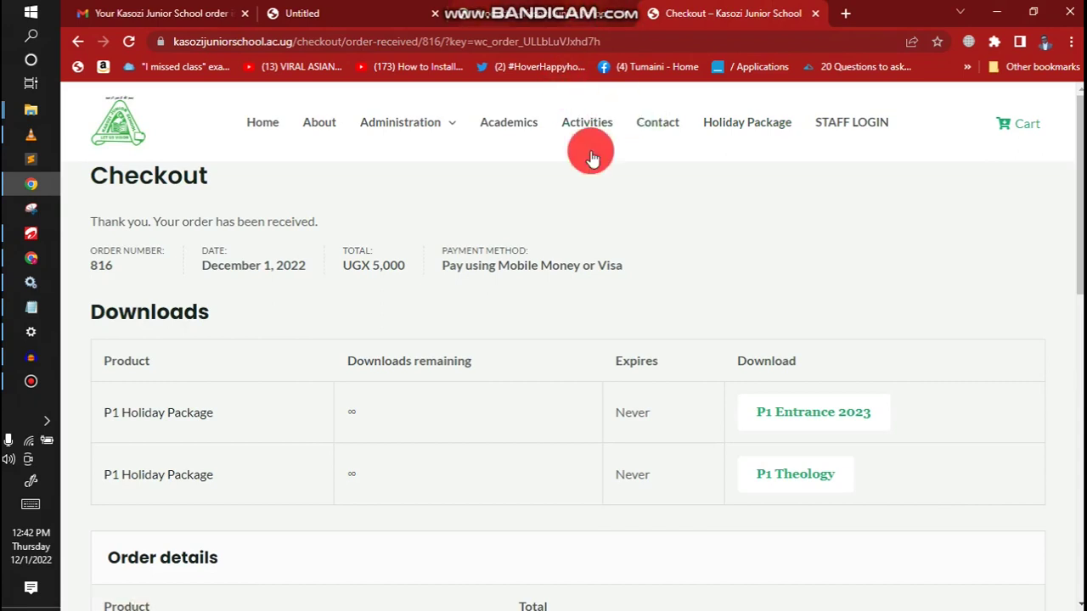
pyautogui.click(662, 126)
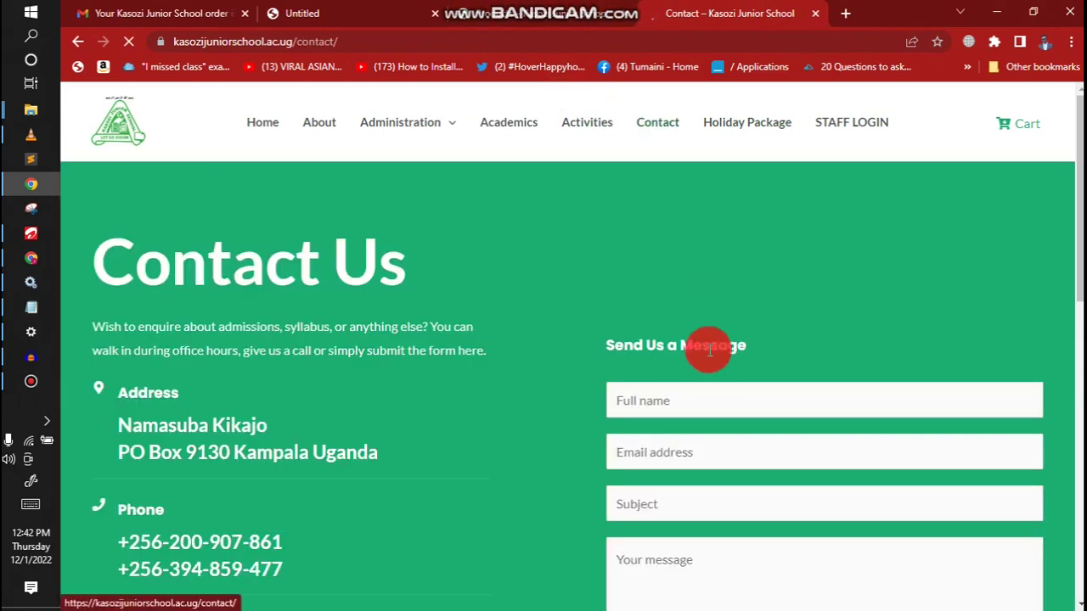
pyautogui.scroll(-2, 708, 365)
pyautogui.click(699, 325)
pyautogui.click(628, 376)
pyautogui.click(647, 429)
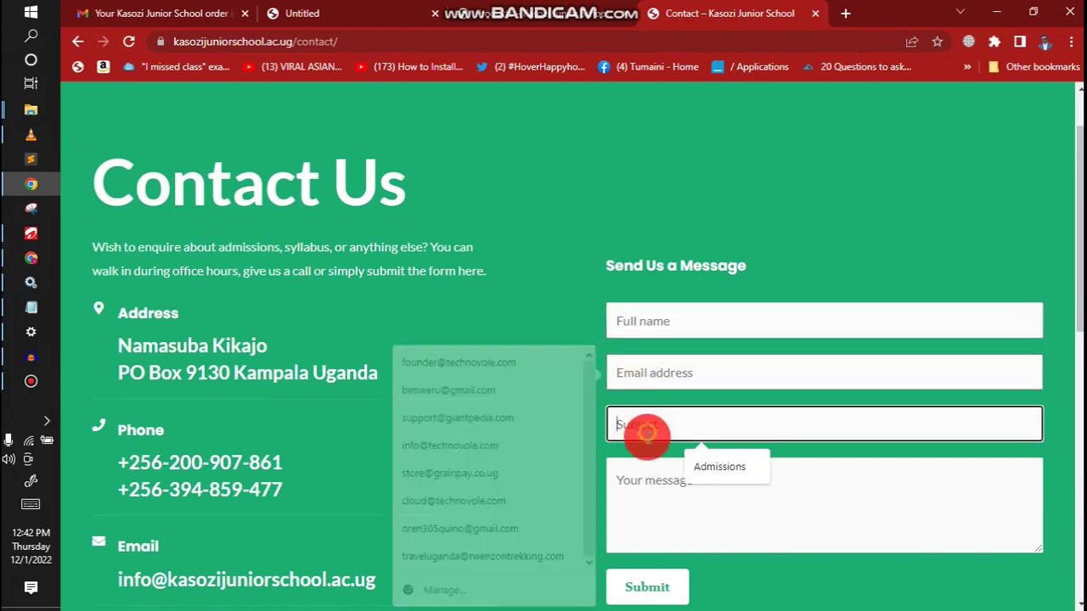
pyautogui.click(663, 504)
pyautogui.click(506, 455)
pyautogui.scroll(-2, 507, 454)
pyautogui.scroll(-2, 507, 454)
pyautogui.click(737, 256)
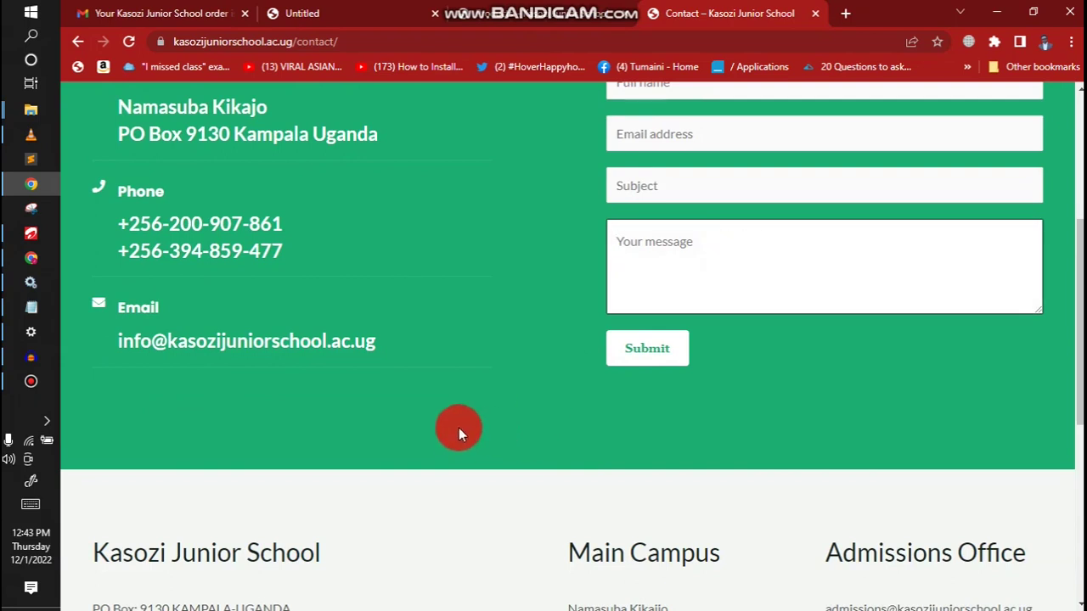
pyautogui.scroll(4, 515, 408)
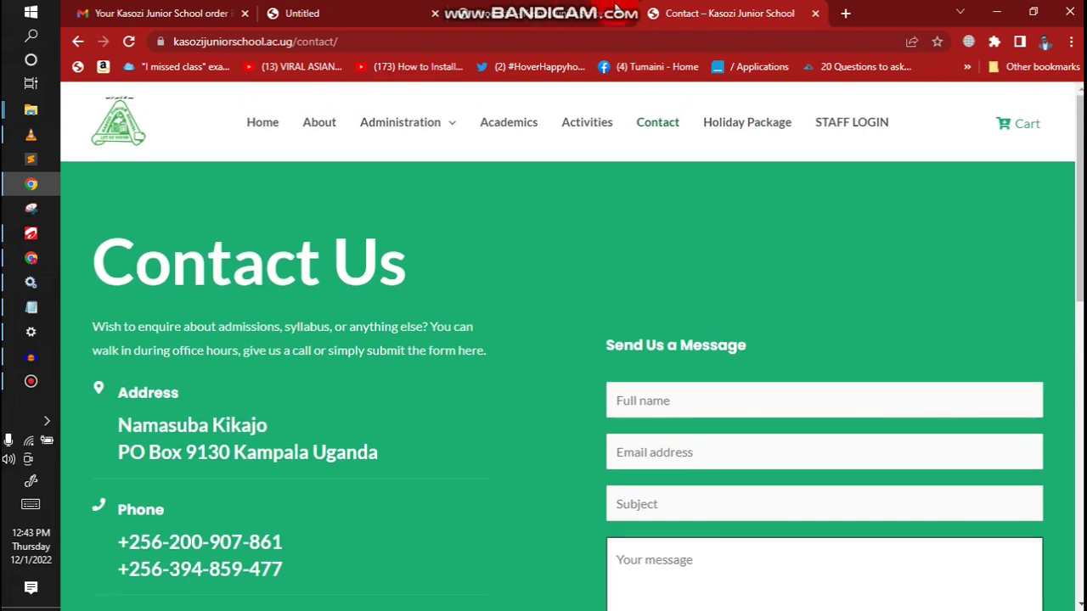